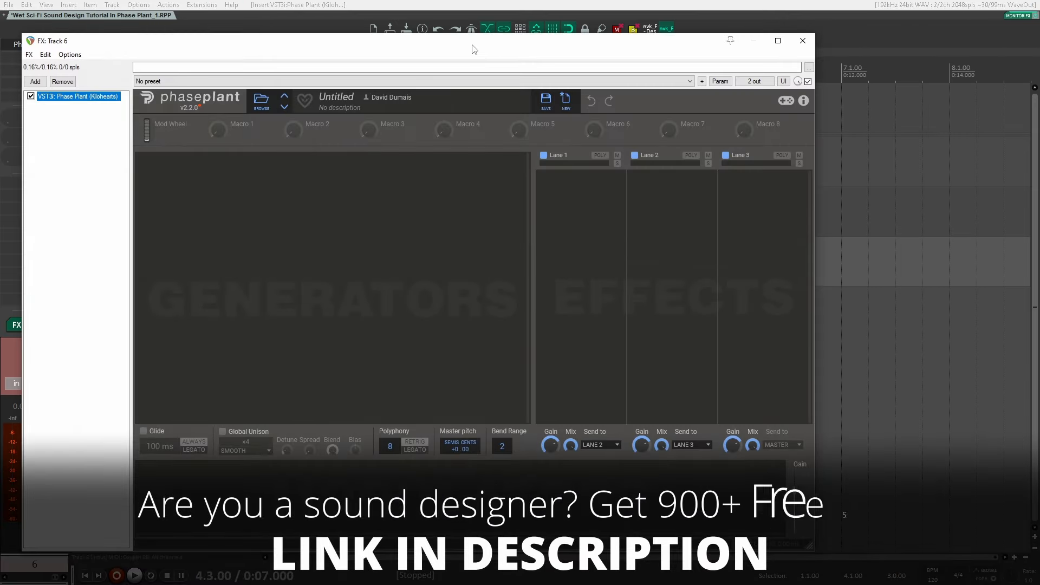
# Add a Wavetable generator and load the Burpy wavetable from the factory Growls folder.
pyautogui.moveTo(472, 44); pyautogui.dragTo(688, 26)
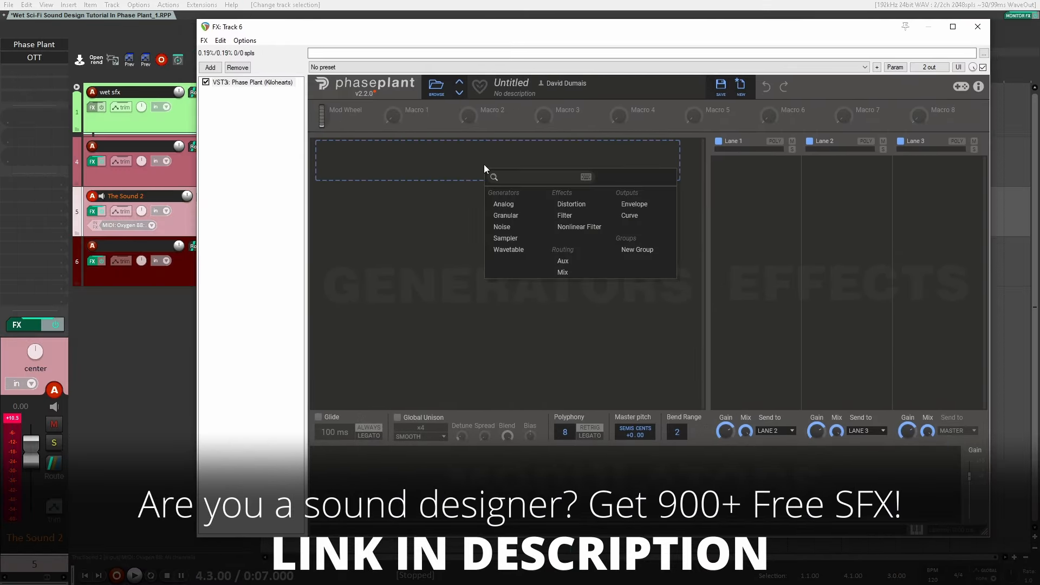
pyautogui.click(512, 252)
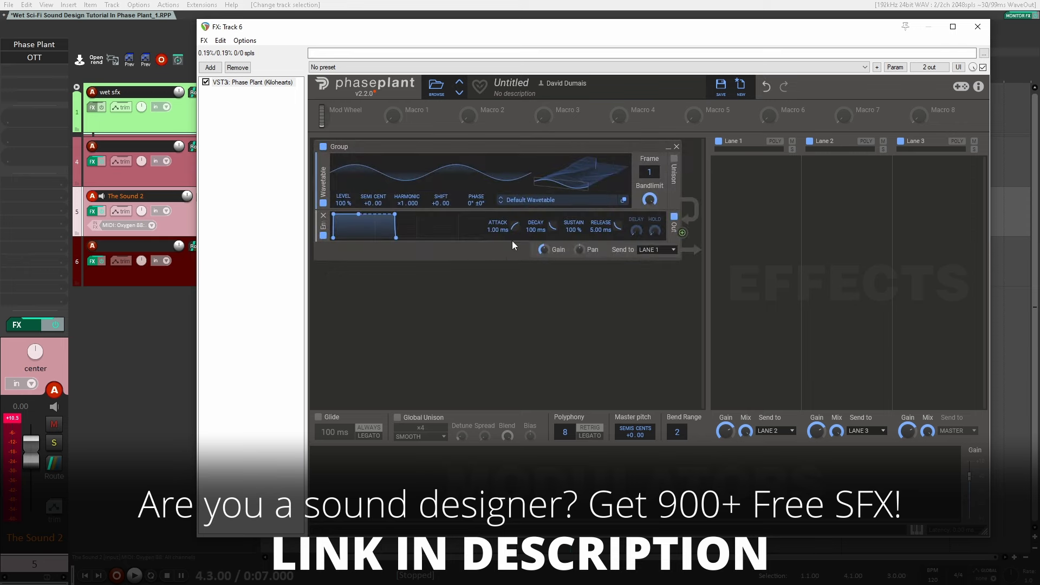
pyautogui.click(553, 200)
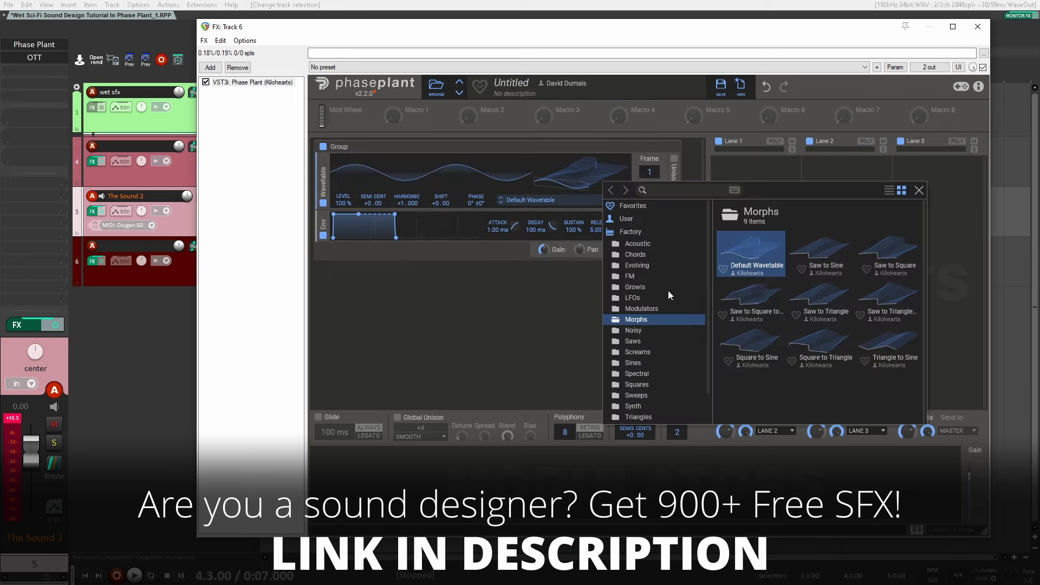
pyautogui.click(636, 287)
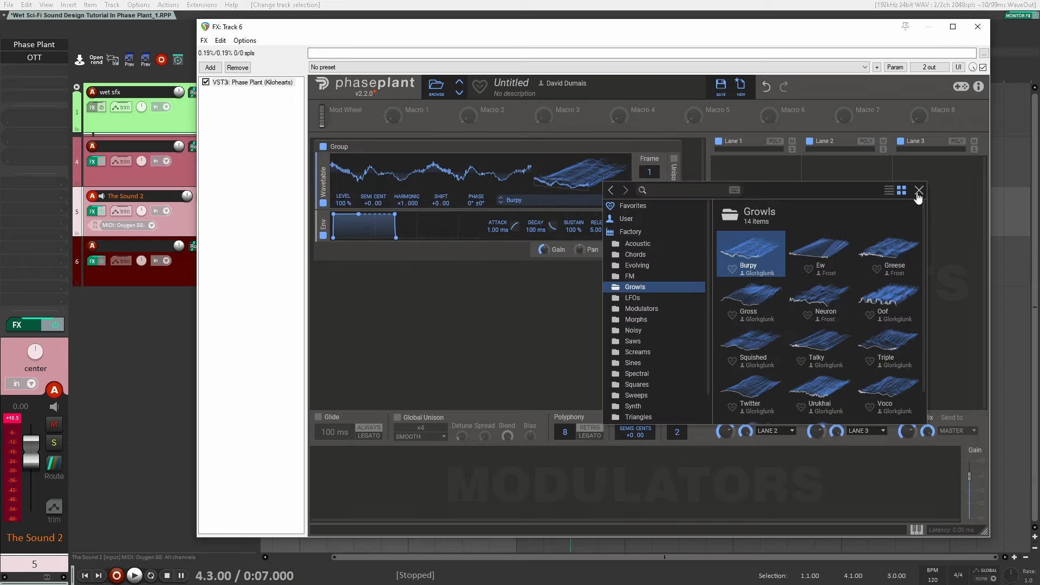
pyautogui.click(918, 193)
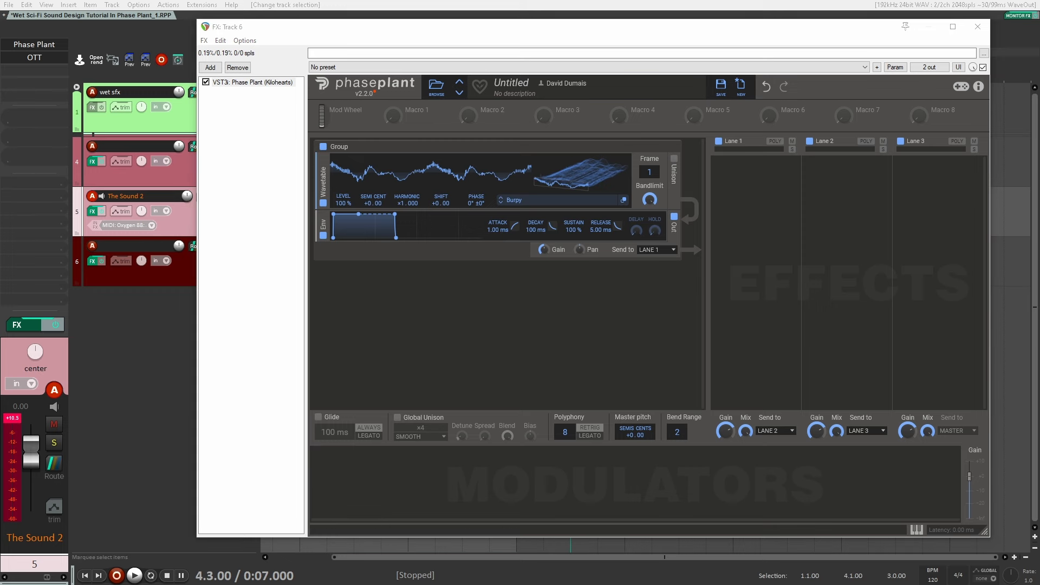
# Add an LFO modulating the Burpy wavetable's Frame at a rate of 0.244 Hz, and select track 6 for playing.
pyautogui.click(431, 471)
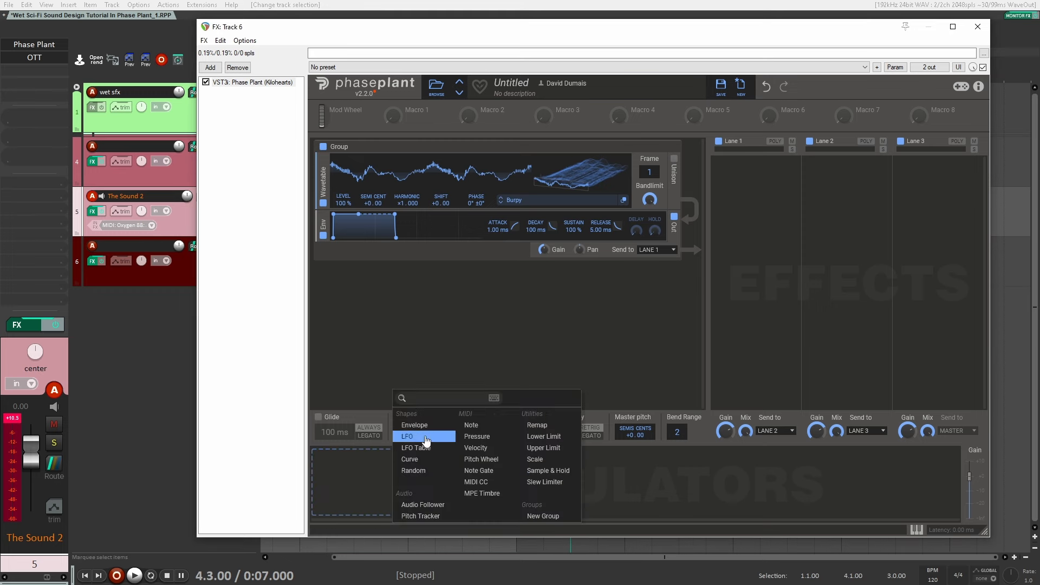
pyautogui.click(422, 440)
pyautogui.moveTo(533, 510); pyautogui.dragTo(650, 175)
pyautogui.moveTo(365, 504); pyautogui.dragTo(365, 536)
pyautogui.click(181, 274)
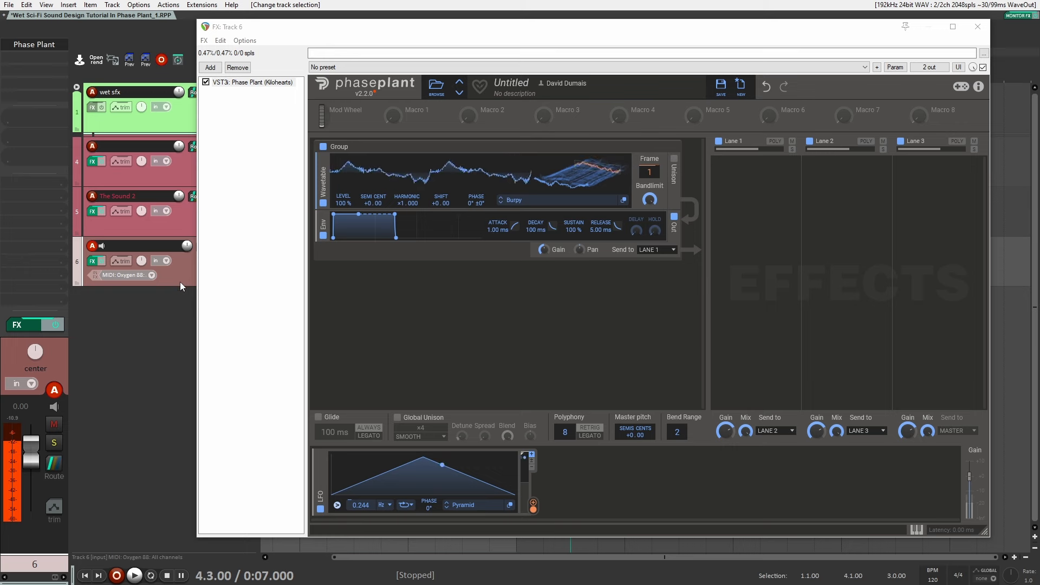
# Add a second Wavetable generator in its own group below the first and disable its output.
pyautogui.click(384, 307)
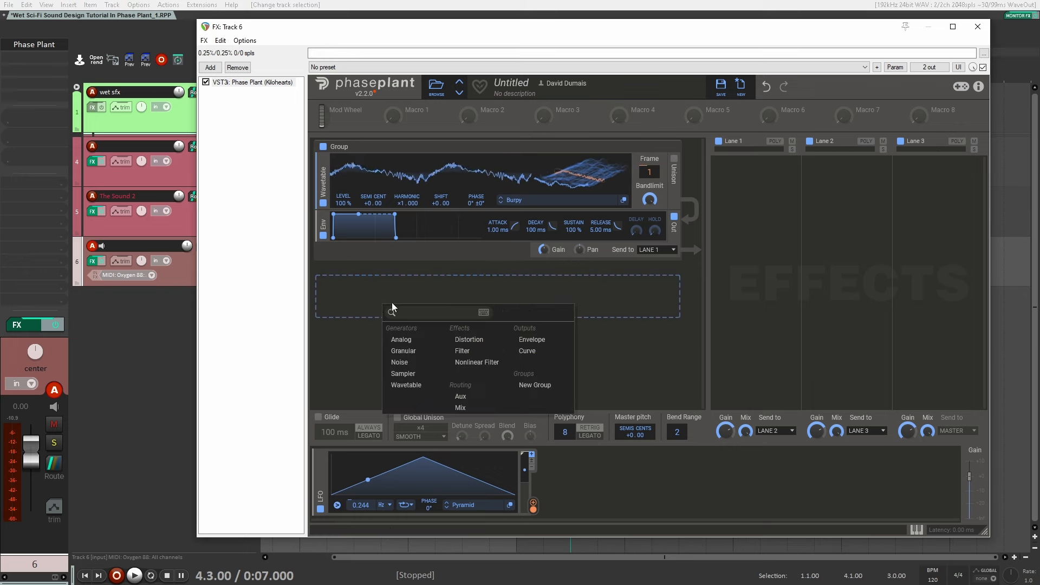
pyautogui.click(404, 388)
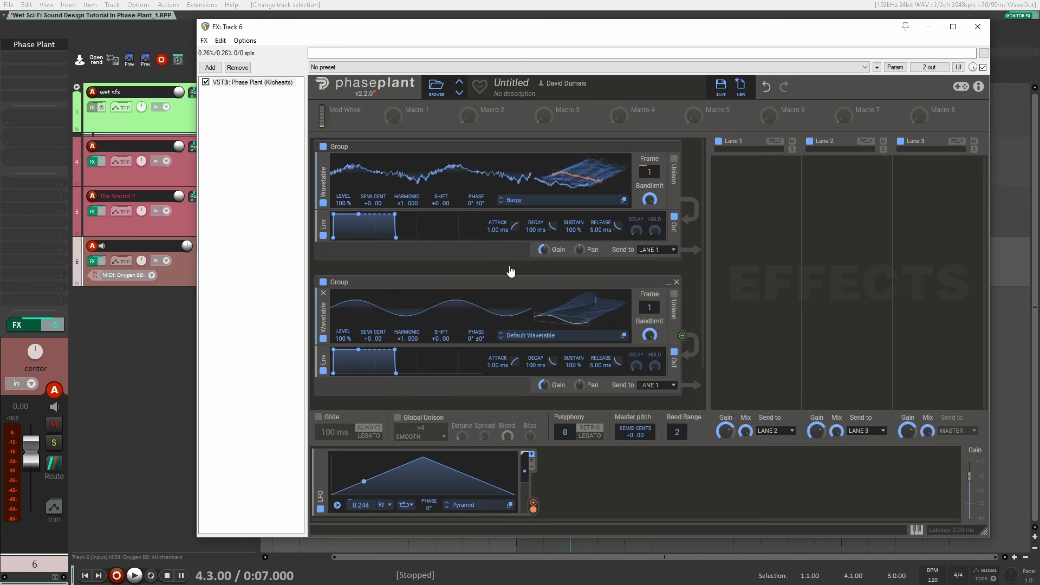
pyautogui.click(676, 353)
# Modulate the Burpy wavetable's pitch with the second generator group's module output, at a depth of about +92.40.
pyautogui.click(681, 367)
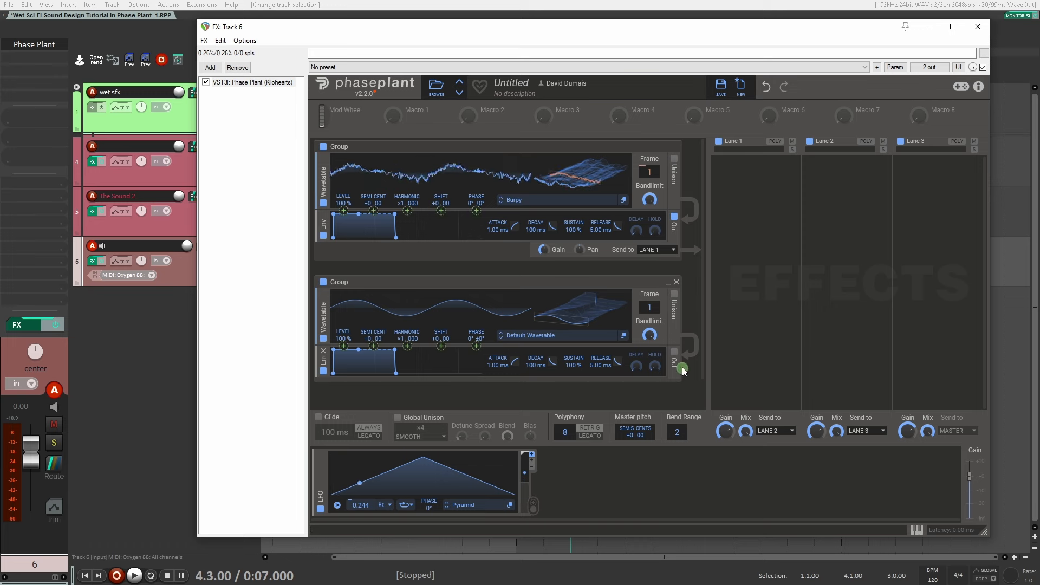
pyautogui.click(375, 211)
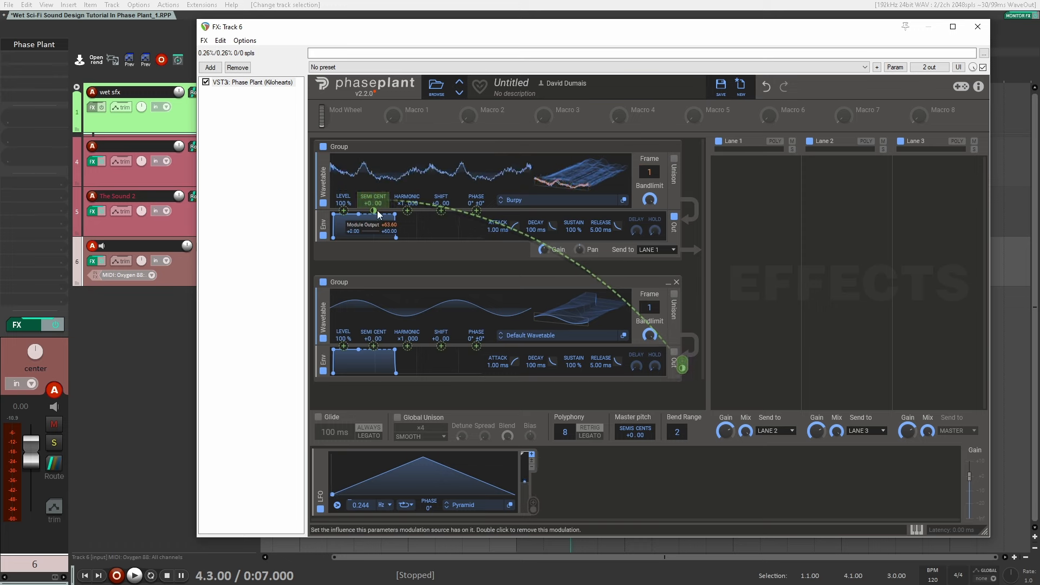
pyautogui.moveTo(374, 211)
pyautogui.mouseDown()
pyautogui.moveTo(374, 192)
pyautogui.moveTo(377, 216)
pyautogui.mouseUp()
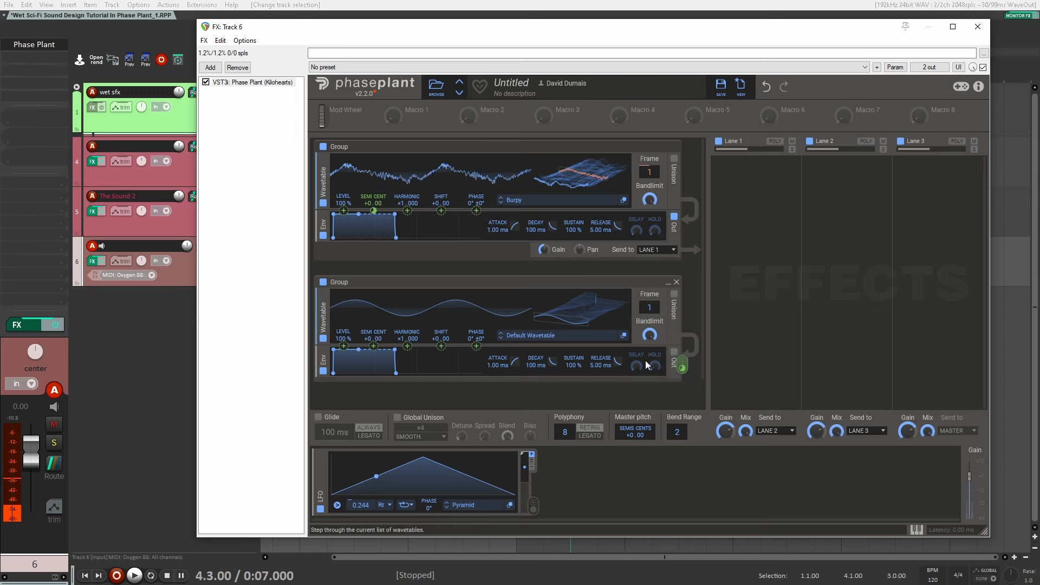
# Add a second LFO at 0.294 Hz and assign it to the depth of the Burpy wavetable's pitch modulation.
pyautogui.click(616, 477)
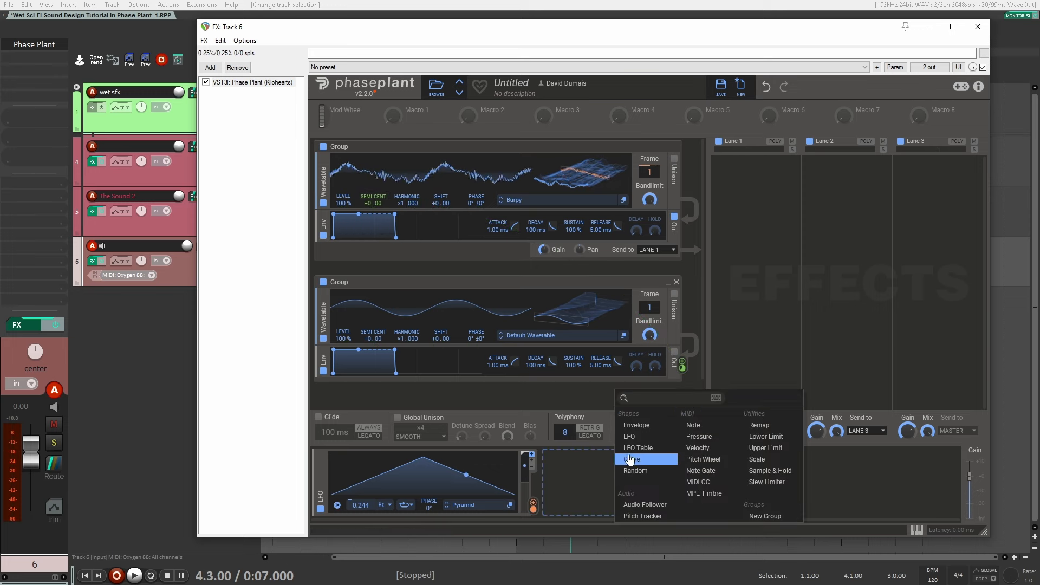
pyautogui.click(631, 437)
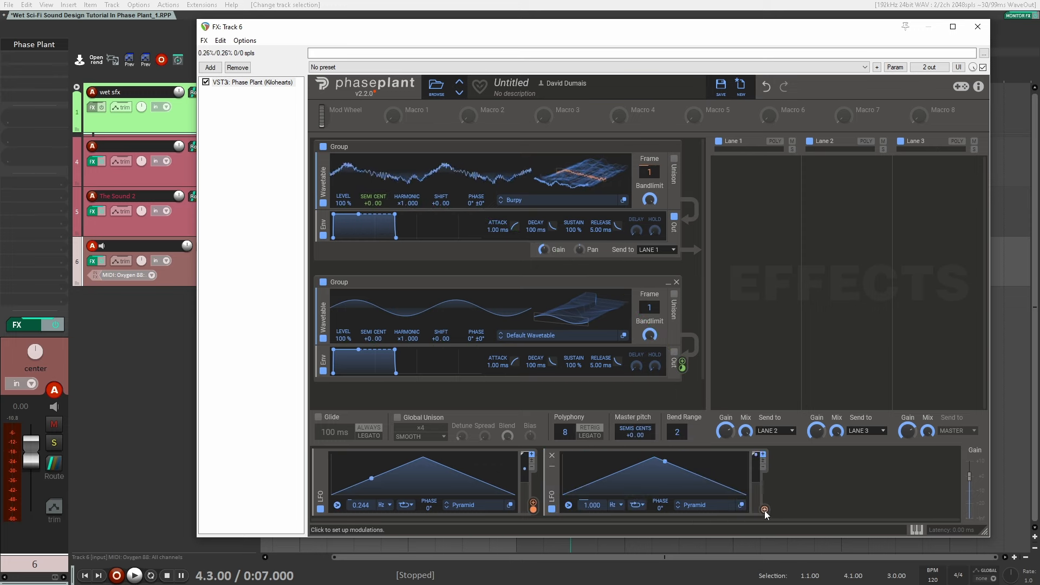
pyautogui.moveTo(764, 510); pyautogui.dragTo(681, 375)
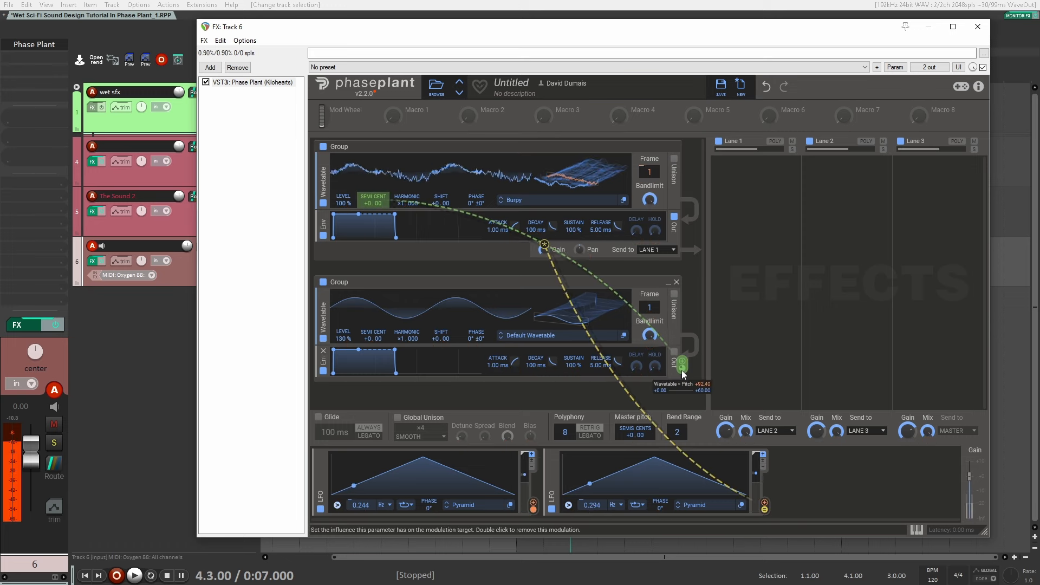
# Reduce the second LFO's influence on the module output amount in the Burpy wavetable's pitch modulation settings.
pyautogui.rightClick(682, 370)
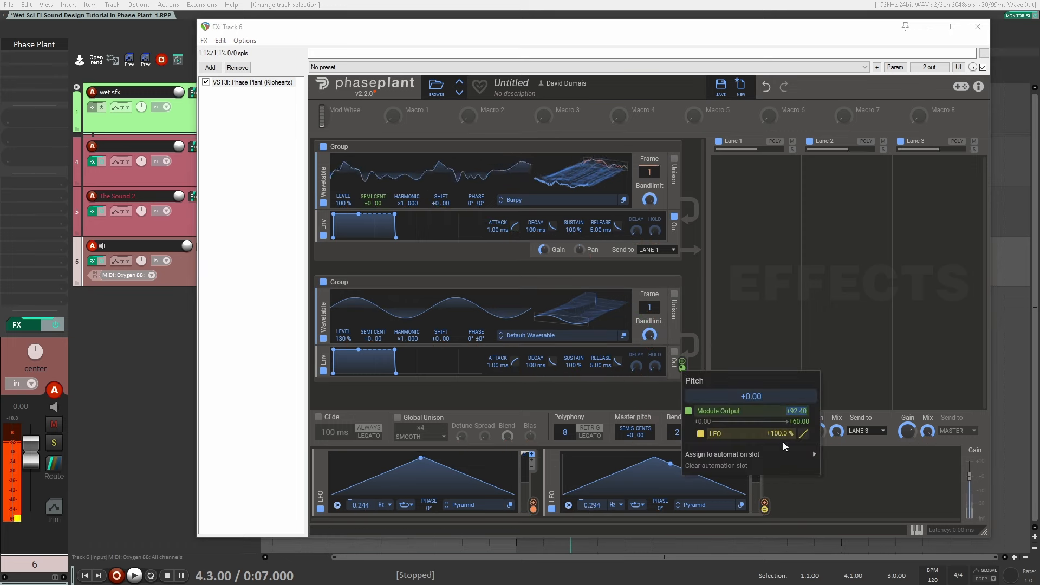
pyautogui.click(708, 348)
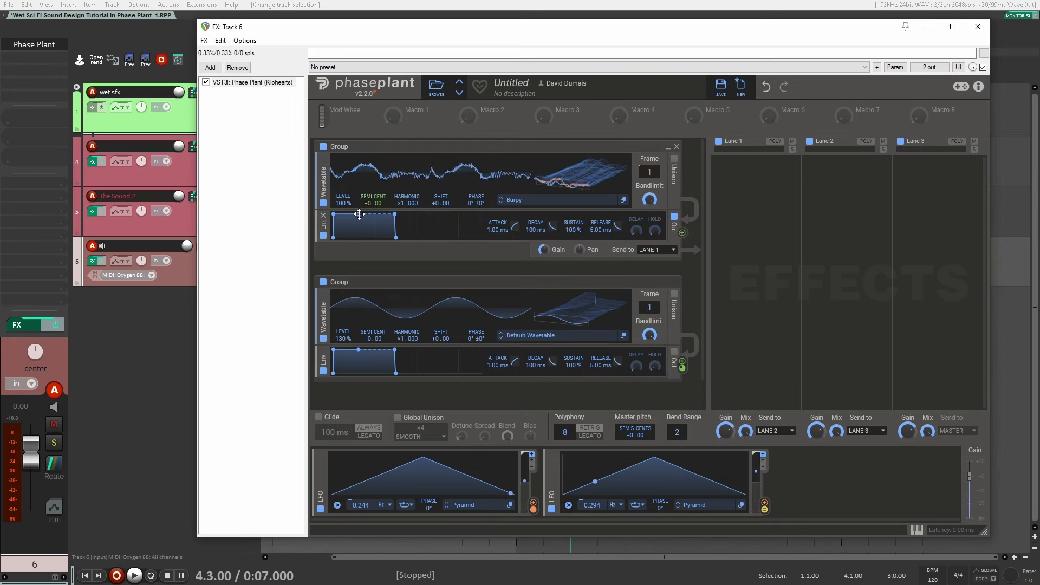
pyautogui.moveTo(681, 368); pyautogui.dragTo(373, 211)
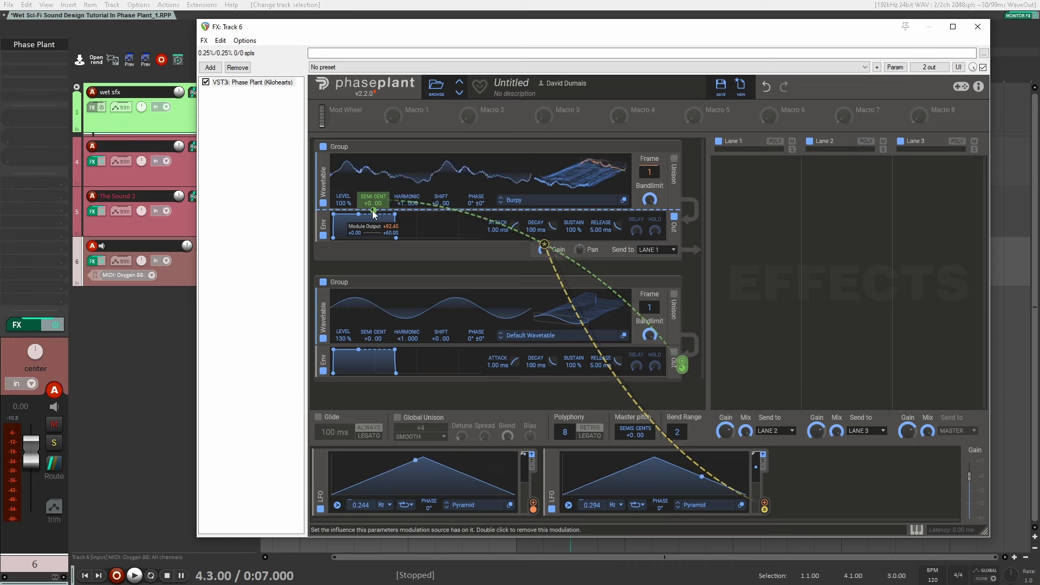
pyautogui.rightClick(373, 210)
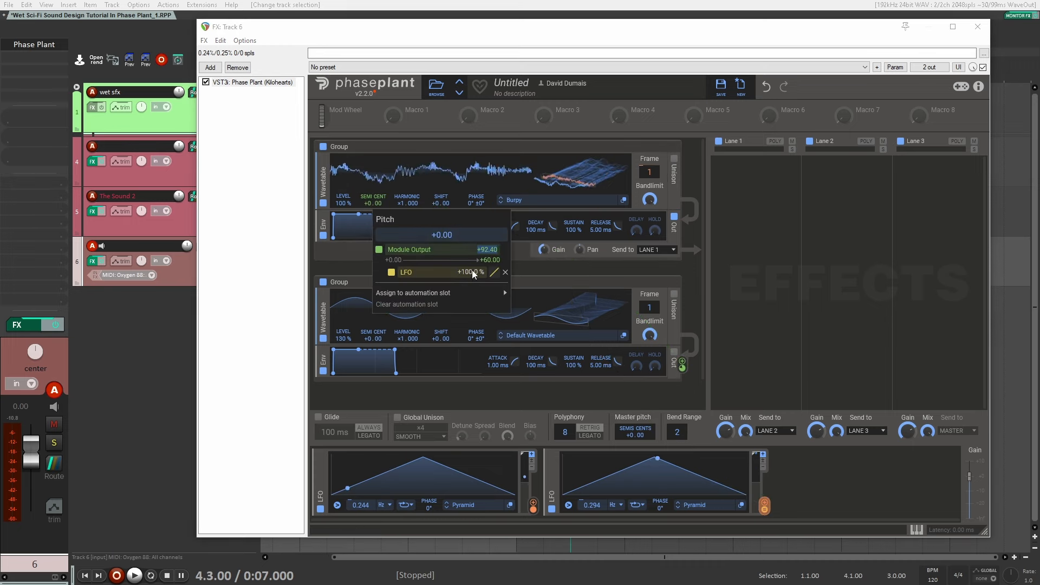
pyautogui.moveTo(470, 271); pyautogui.dragTo(470, 304)
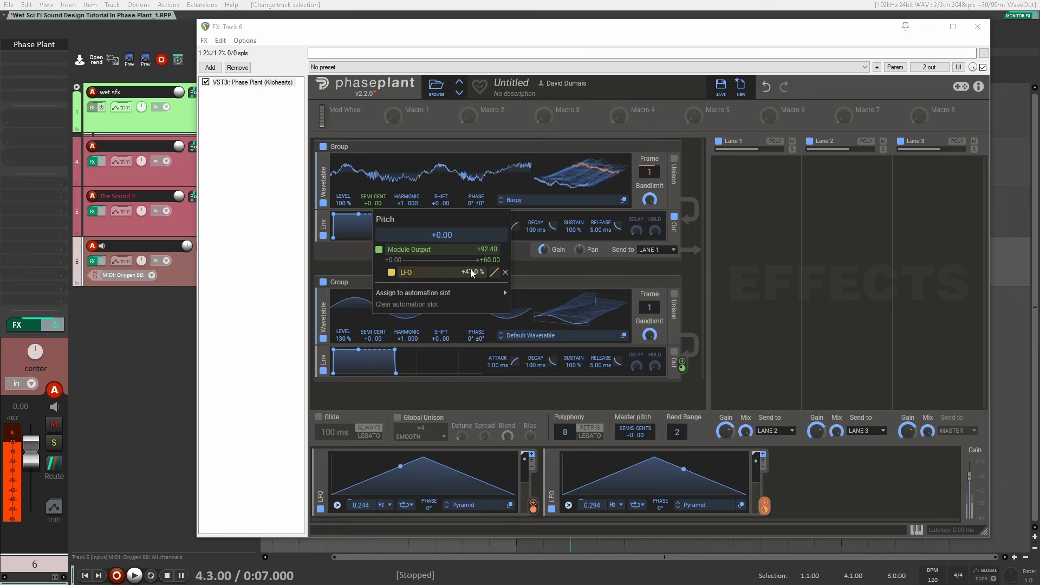
pyautogui.click(780, 307)
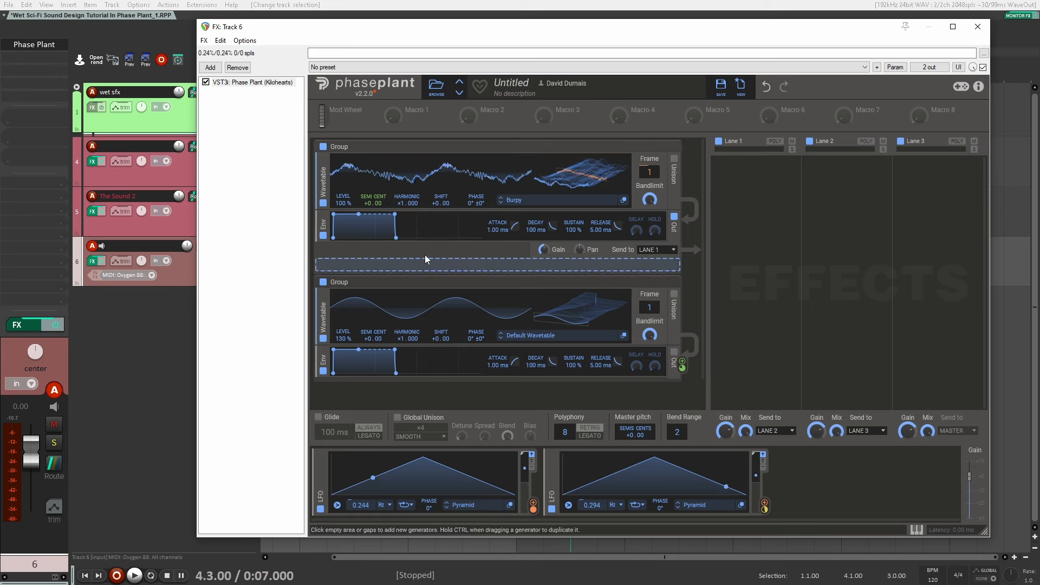
# Add a Shaper to Lane 1 with the Foldback shape from the Simple factory folder and lower its mix to about 56%.
pyautogui.click(756, 190)
pyautogui.click(886, 226)
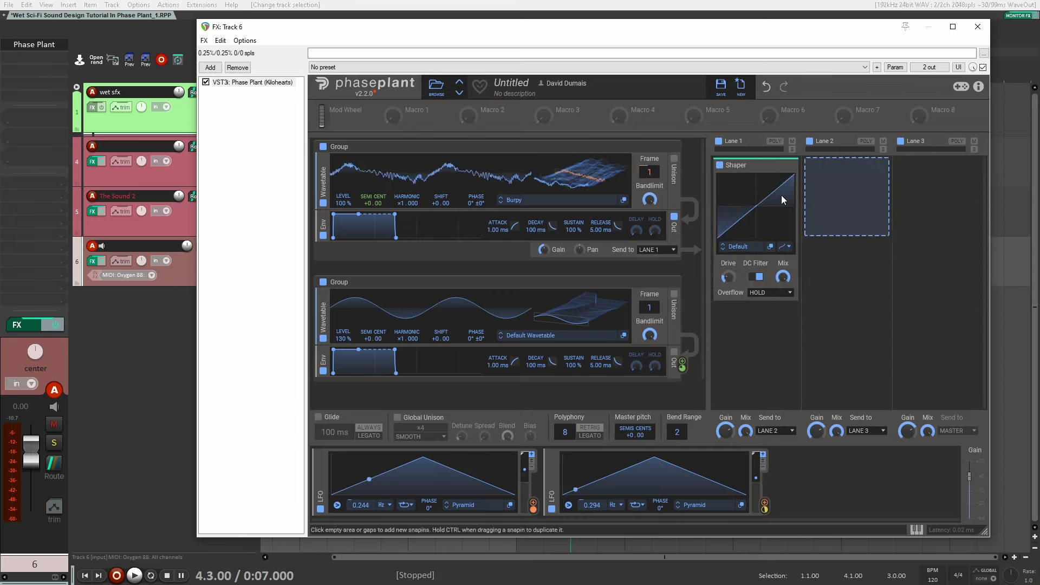
pyautogui.click(748, 249)
pyautogui.doubleClick(939, 310)
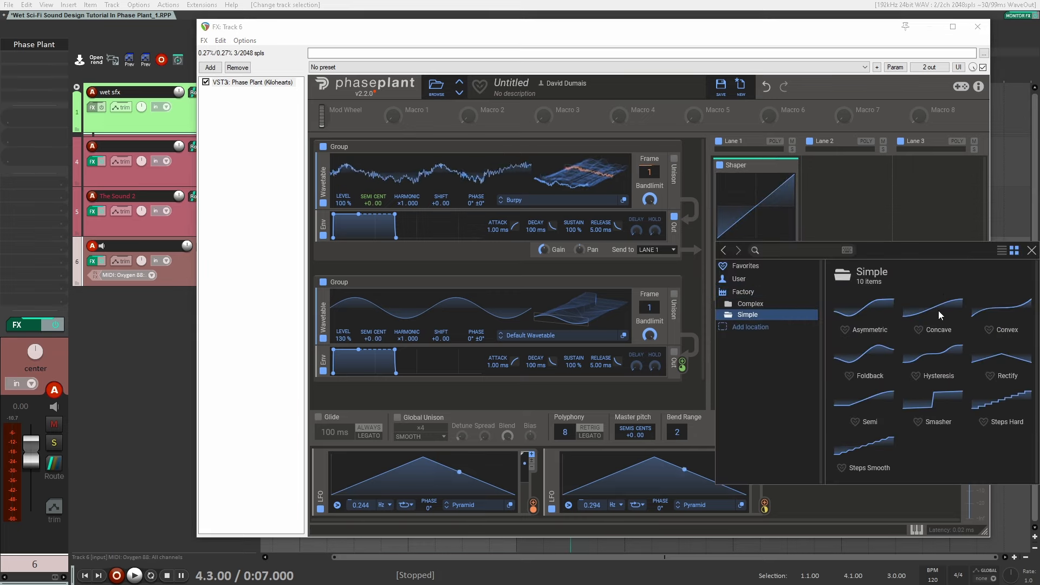
pyautogui.click(935, 302)
pyautogui.click(873, 304)
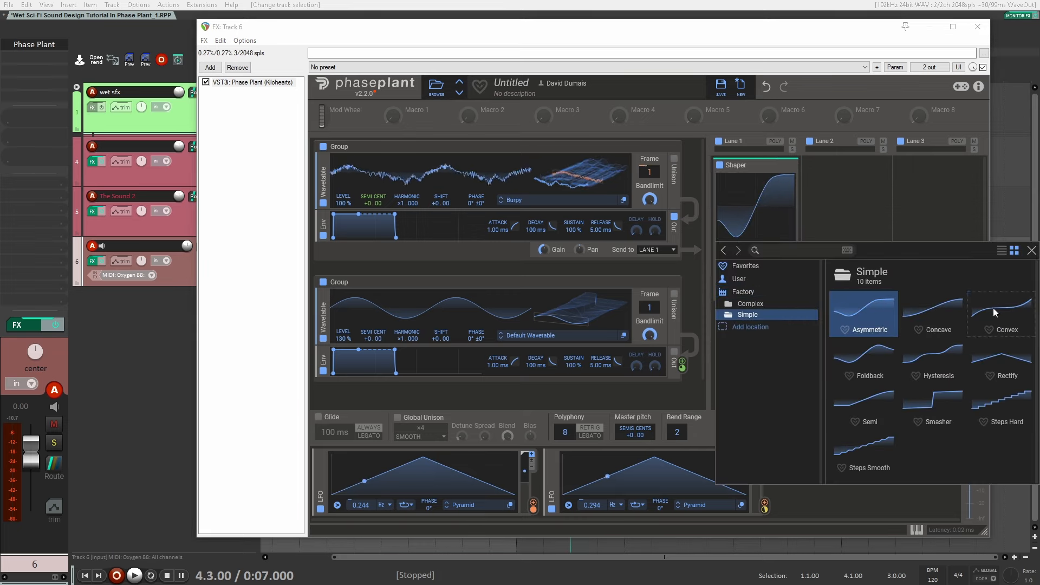
pyautogui.doubleClick(865, 358)
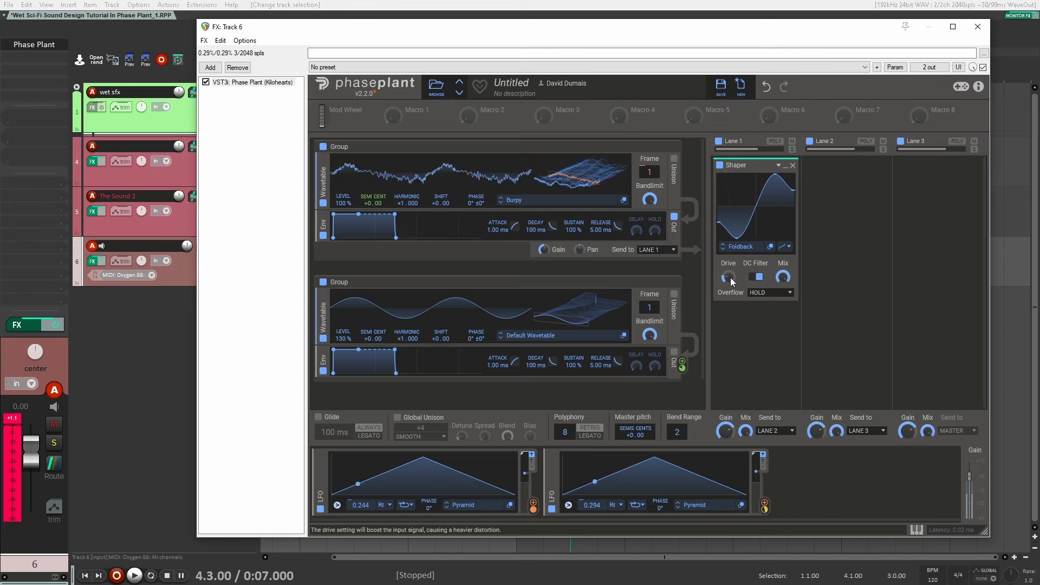
pyautogui.moveTo(783, 277); pyautogui.dragTo(782, 289)
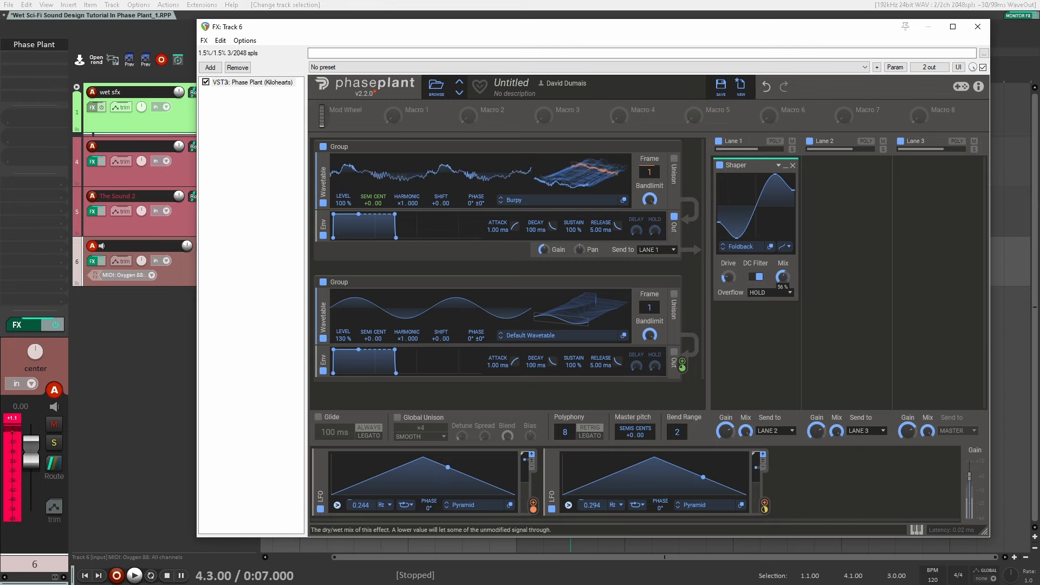
# Add a Phaser to Lane 2 and duplicate it directly below the original.
pyautogui.click(844, 205)
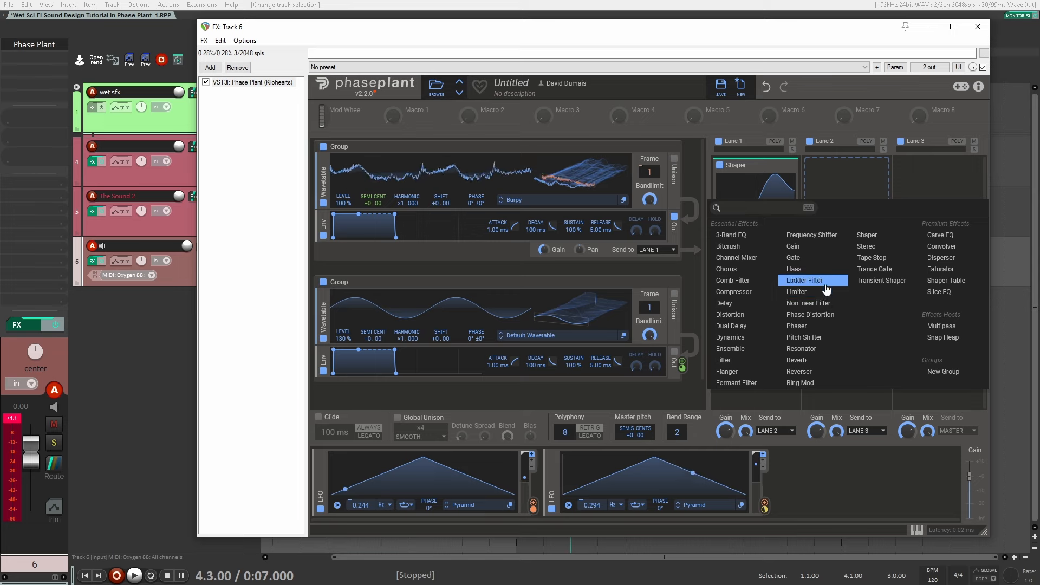
pyautogui.click(843, 326)
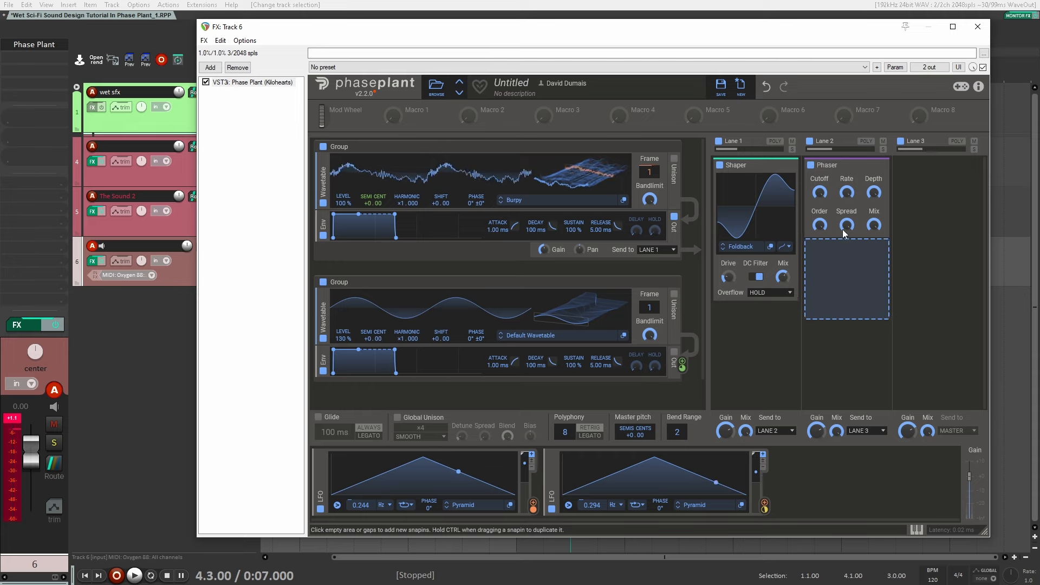
pyautogui.moveTo(839, 166); pyautogui.dragTo(848, 277)
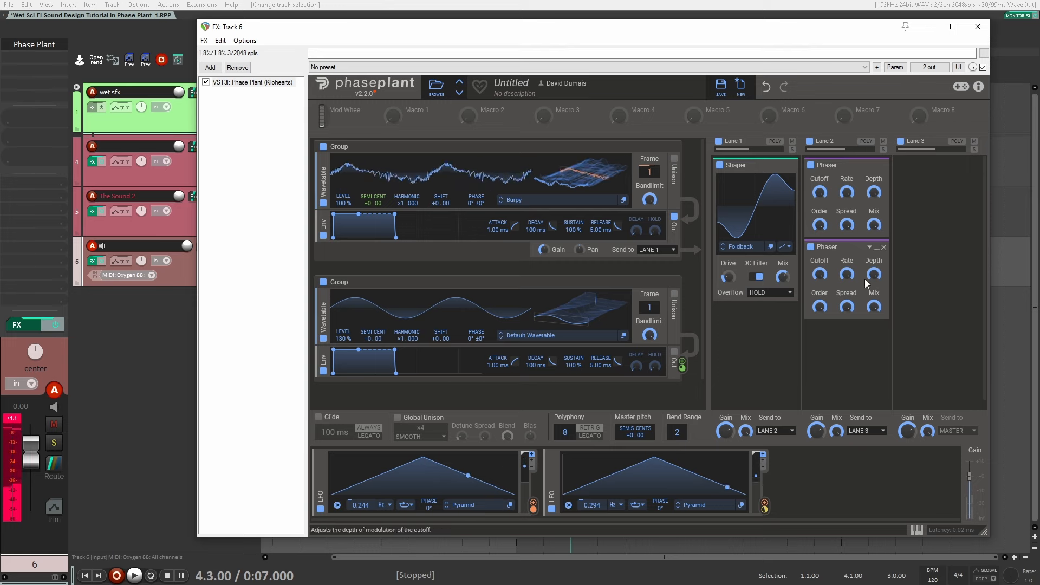
# Lower the modulation rates of the two phasers in Lane 2 to different values.
pyautogui.moveTo(847, 193)
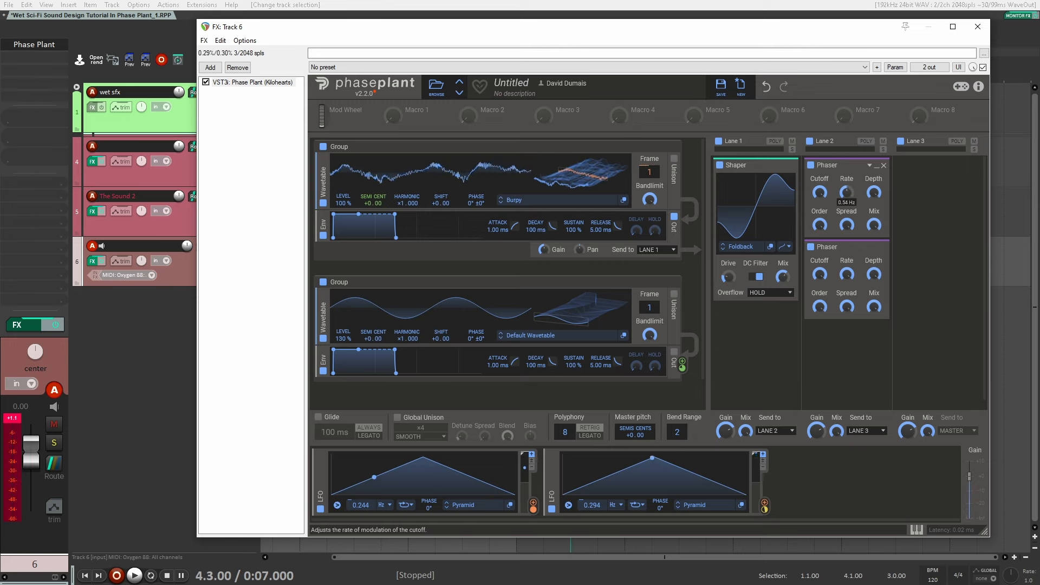
pyautogui.moveTo(849, 193); pyautogui.dragTo(849, 188)
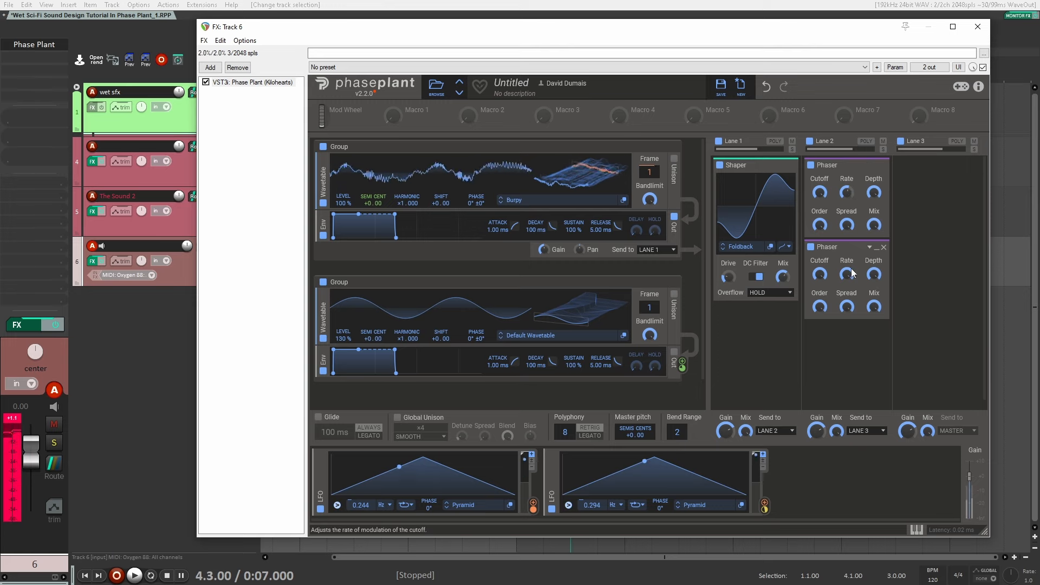
pyautogui.moveTo(847, 275); pyautogui.dragTo(846, 279)
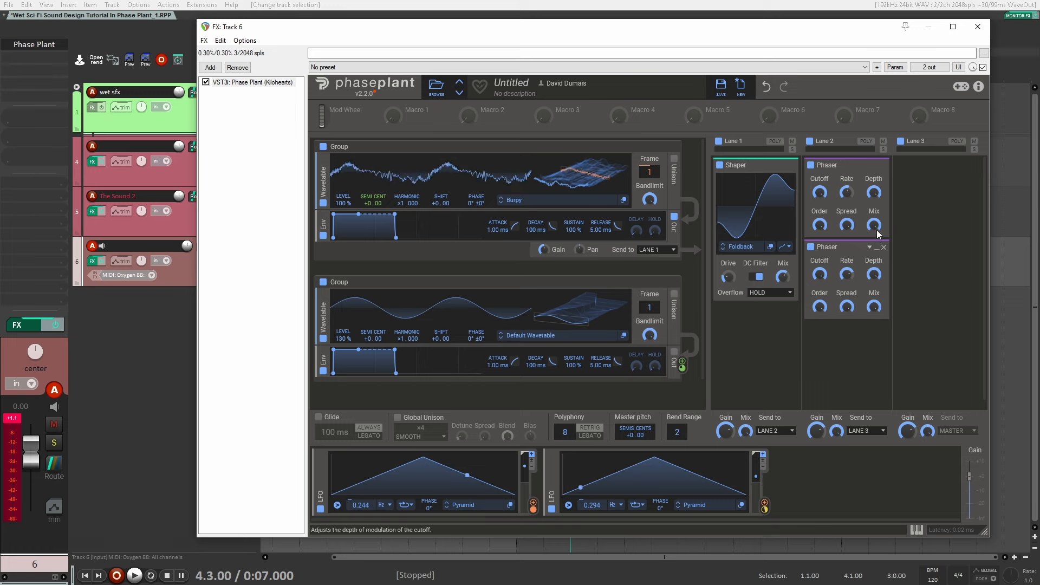
# Assign Macro 1 to the Mix of both phasers at -100% and raise the macro to blend them.
pyautogui.moveTo(409, 118); pyautogui.dragTo(874, 406)
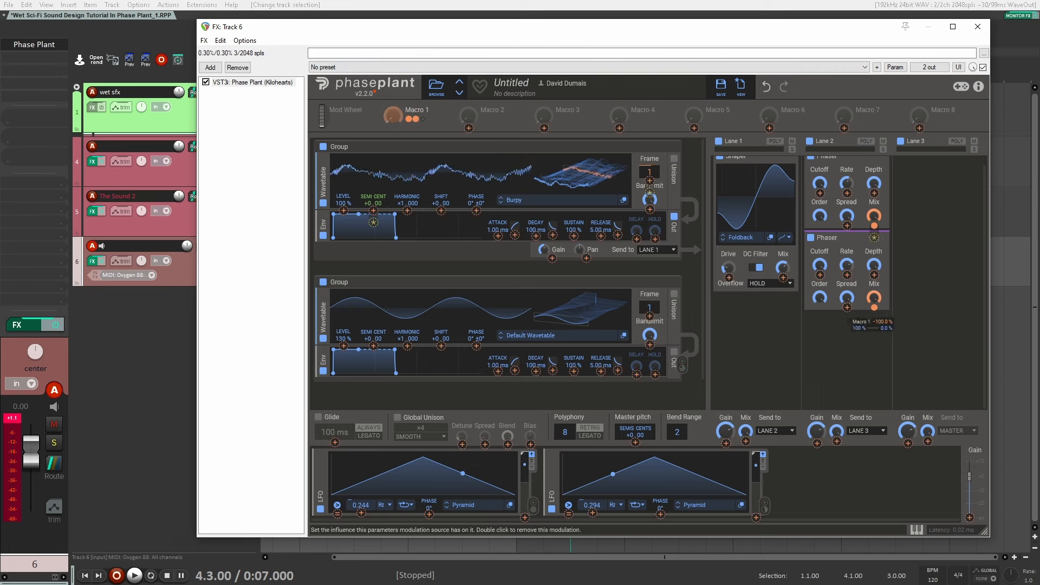
pyautogui.click(393, 118)
pyautogui.moveTo(395, 119); pyautogui.dragTo(395, 93)
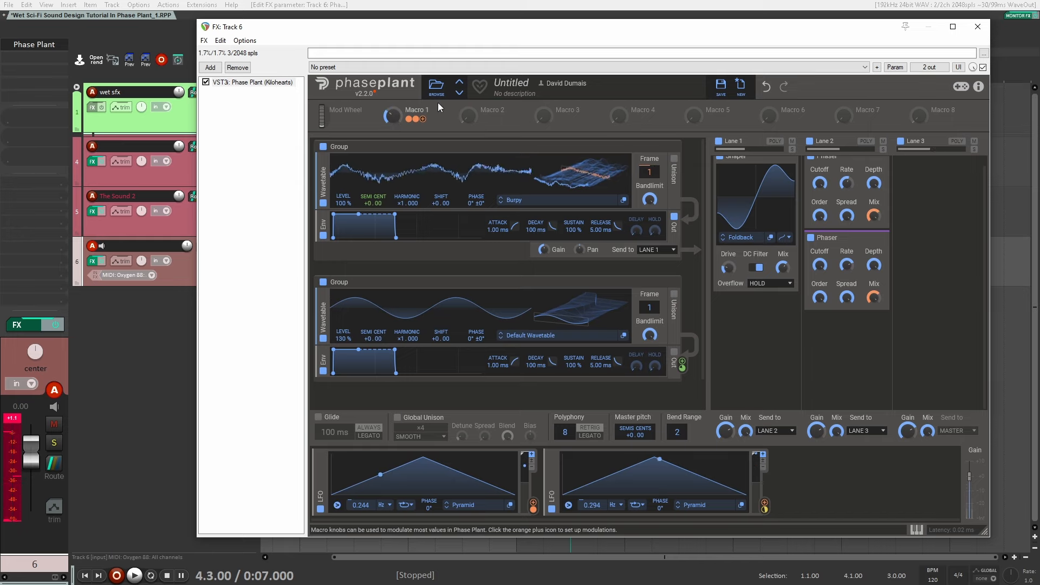
# Add a Disperser effect to Lane 3.
pyautogui.click(936, 194)
pyautogui.click(947, 242)
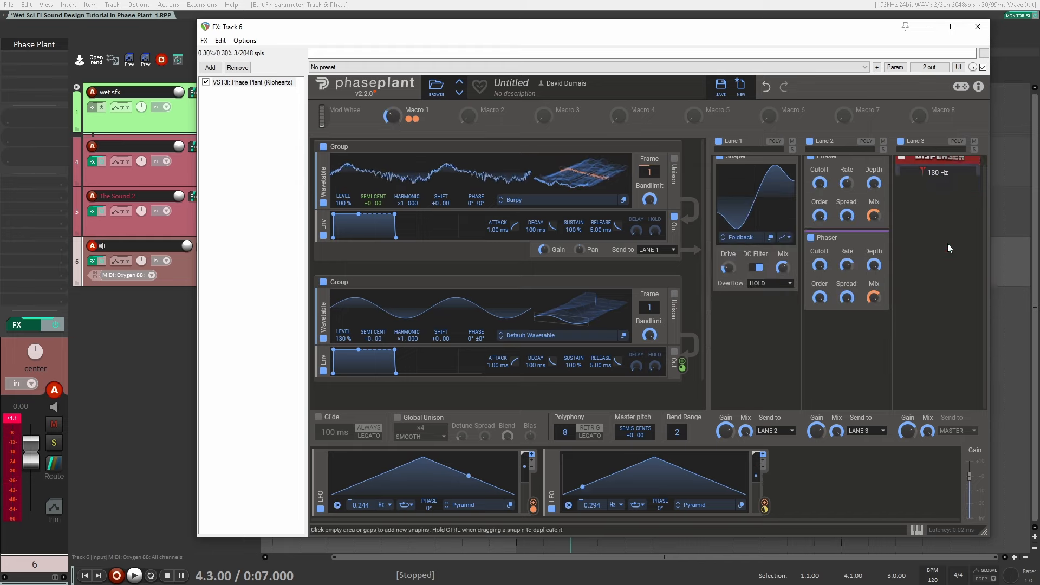
# Add a second Disperser below the first in Lane 3 and set its frequency to 6.95 kHz.
pyautogui.click(944, 266)
pyautogui.click(954, 323)
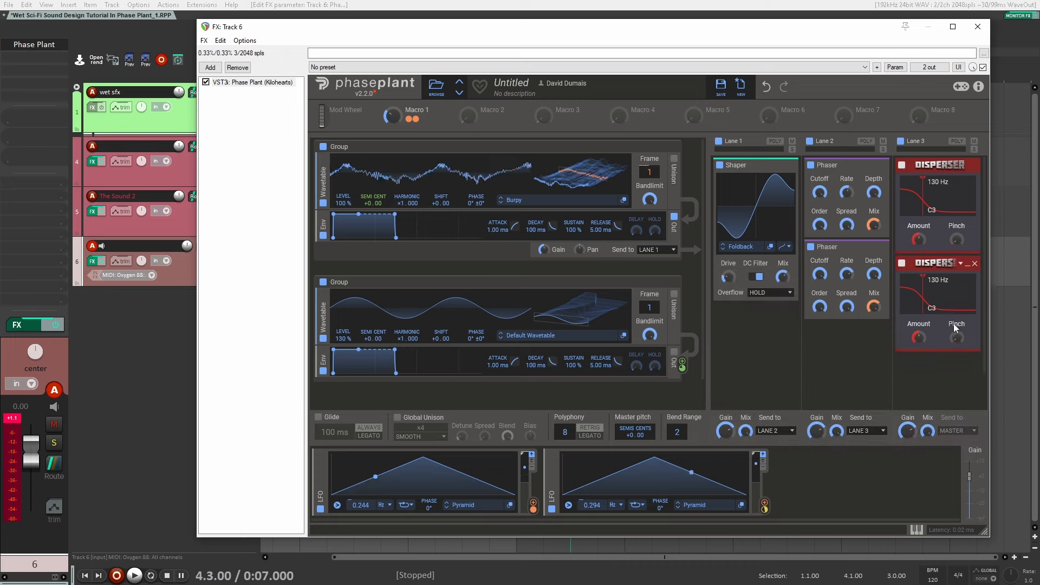
pyautogui.moveTo(929, 300); pyautogui.dragTo(968, 296)
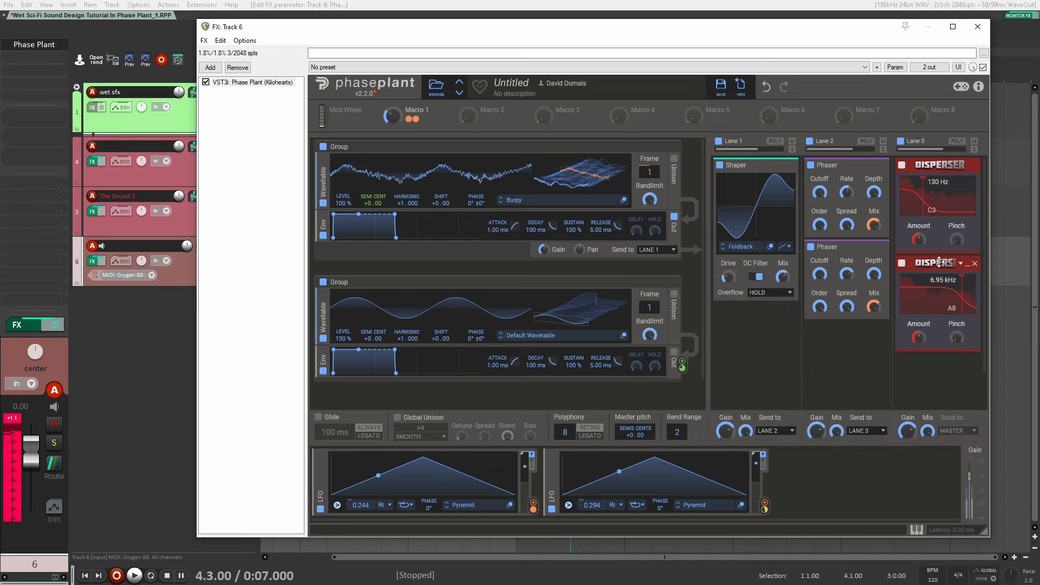
# Set the first Disperser's frequency to 70.8 Hz and Pinch to 2.68, comparing the sound with Lane 3 bypassed and enabled.
pyautogui.moveTo(930, 209); pyautogui.dragTo(952, 201)
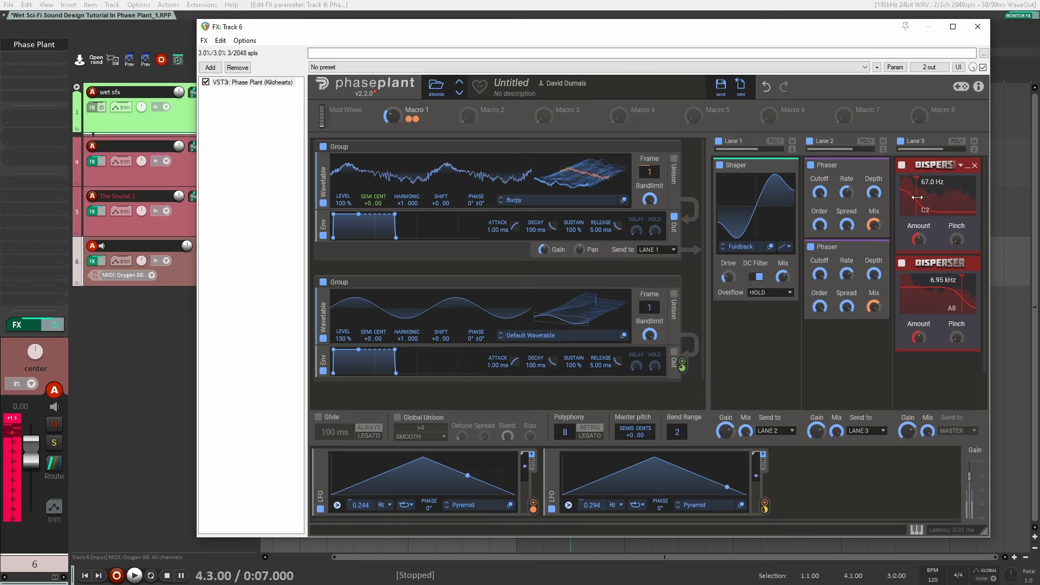
pyautogui.click(901, 142)
pyautogui.click(902, 142)
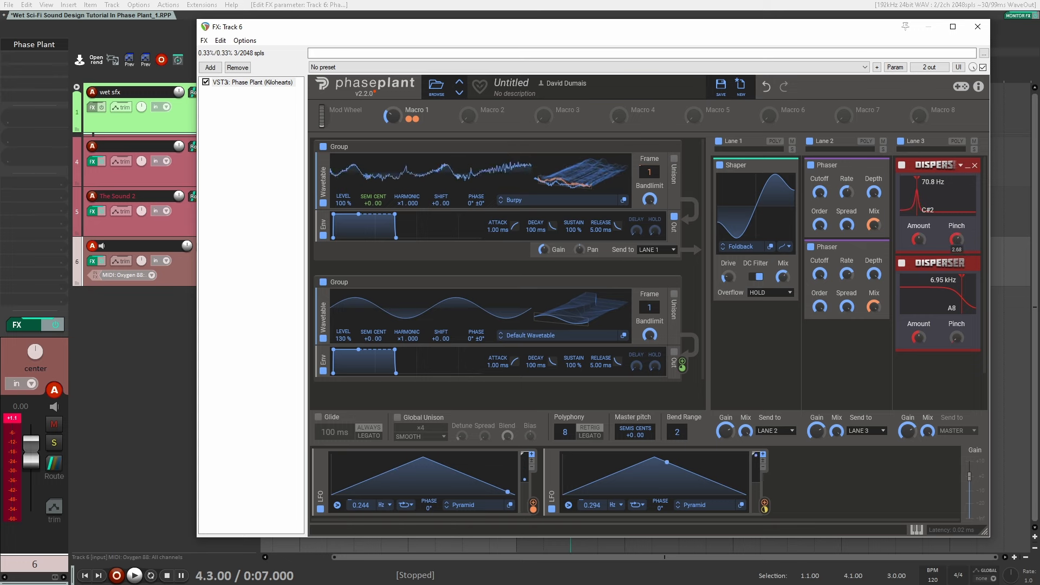
# Add a third LFO and assign it to modulate the frequency of both Dispersers.
pyautogui.click(848, 512)
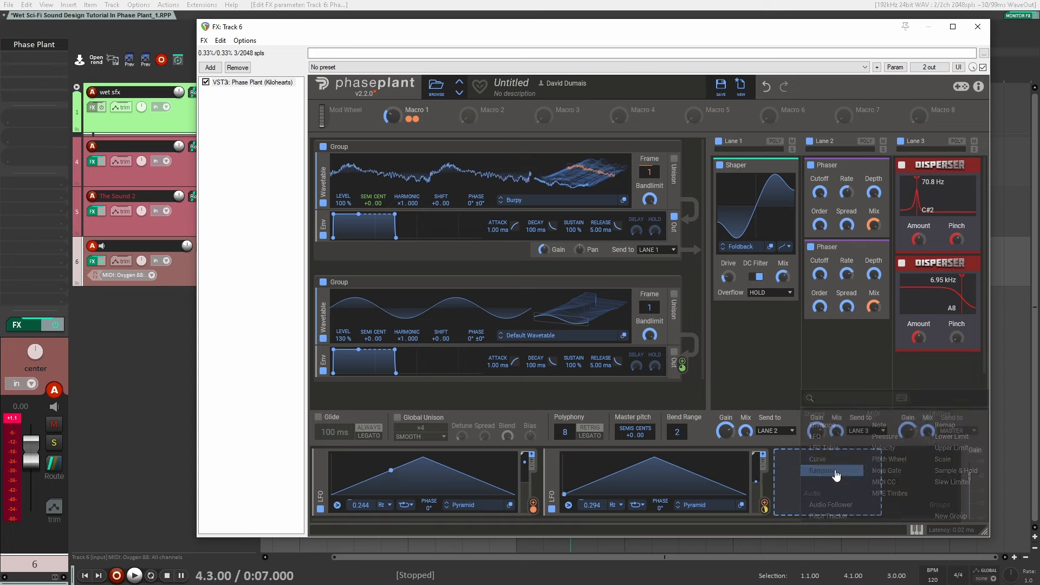
pyautogui.click(821, 431)
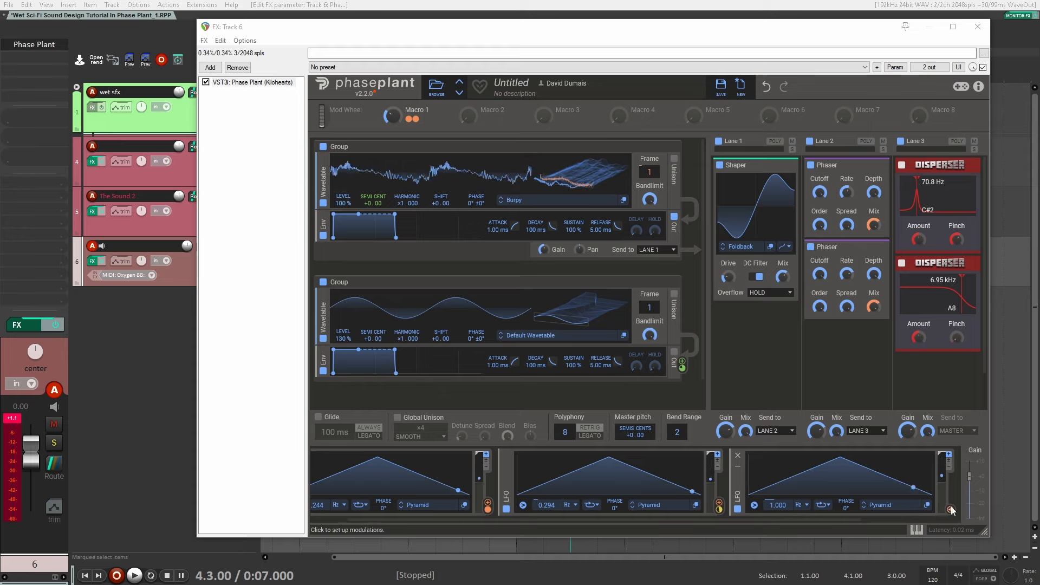
pyautogui.moveTo(952, 509); pyautogui.dragTo(908, 201)
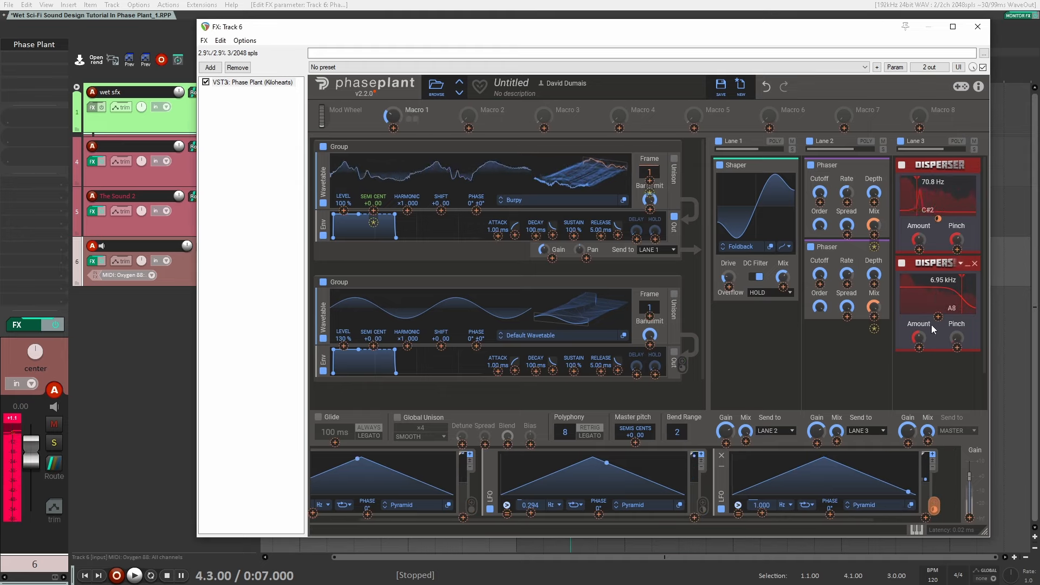
pyautogui.moveTo(938, 317); pyautogui.dragTo(939, 363)
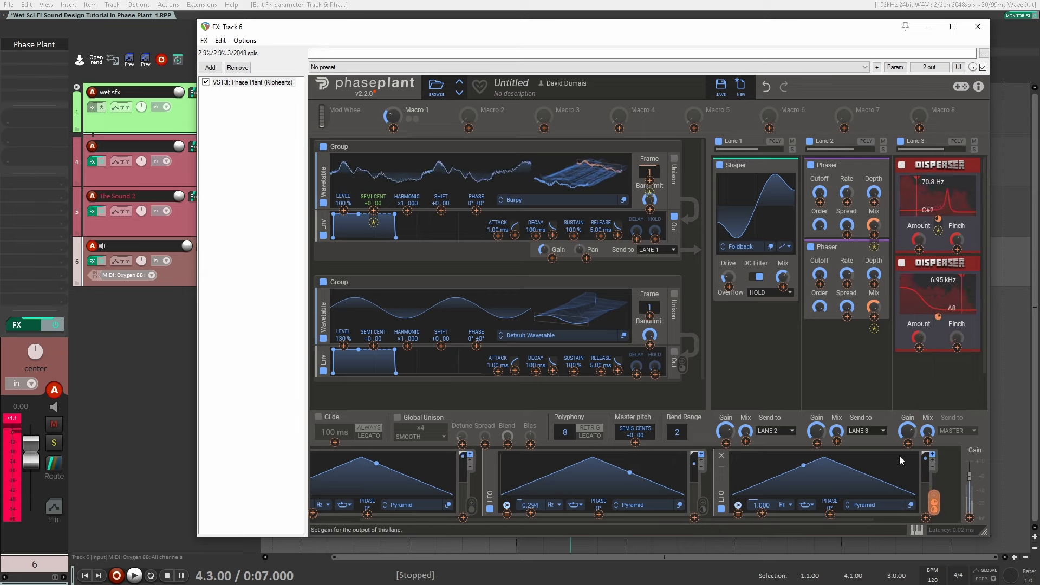
# Load the Annex shape from the Complex presets into the third LFO and set its rate to 0.405 Hz.
pyautogui.click(877, 505)
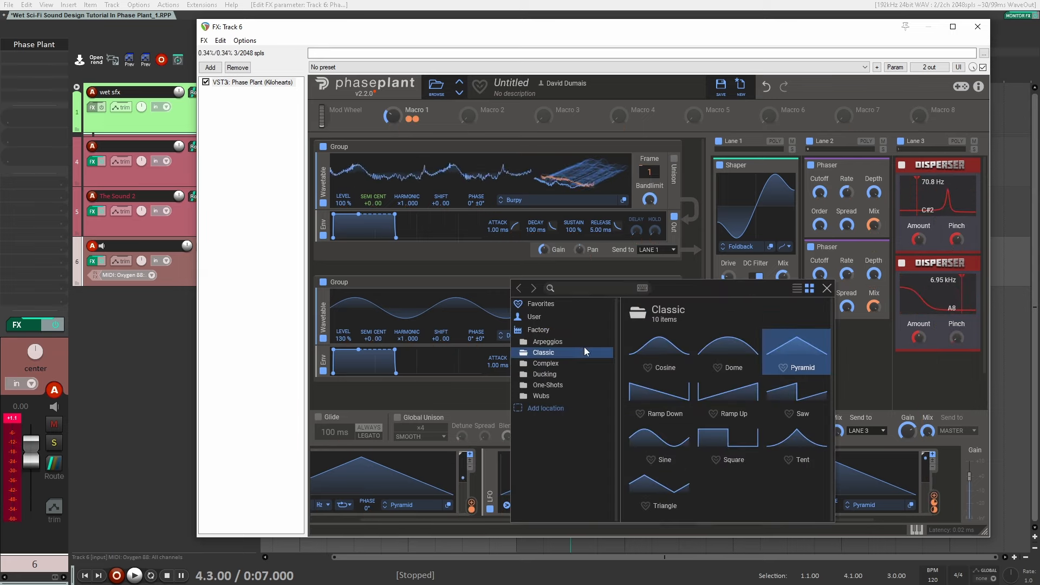
pyautogui.click(546, 363)
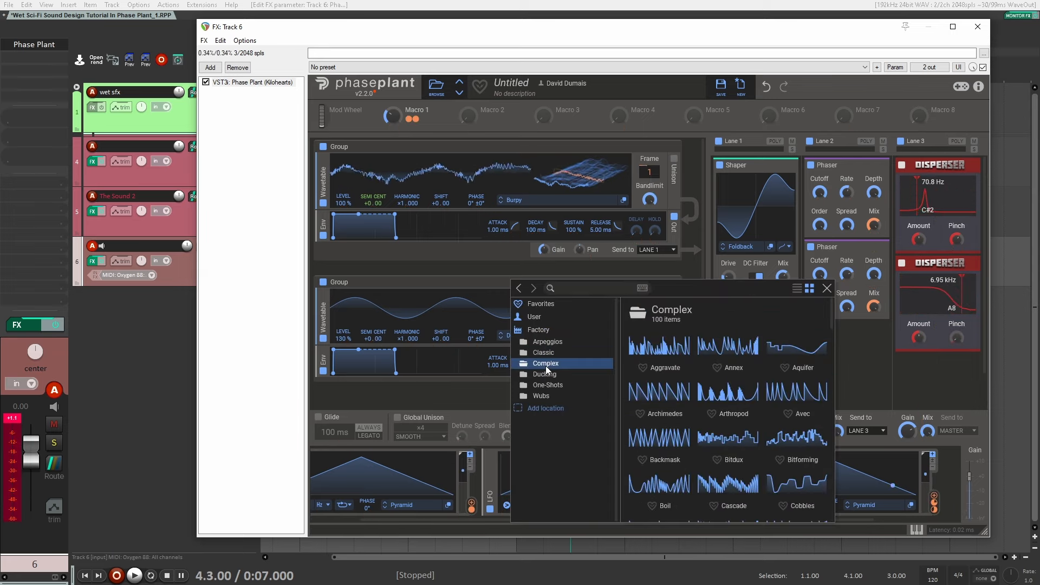
pyautogui.click(719, 394)
pyautogui.click(673, 356)
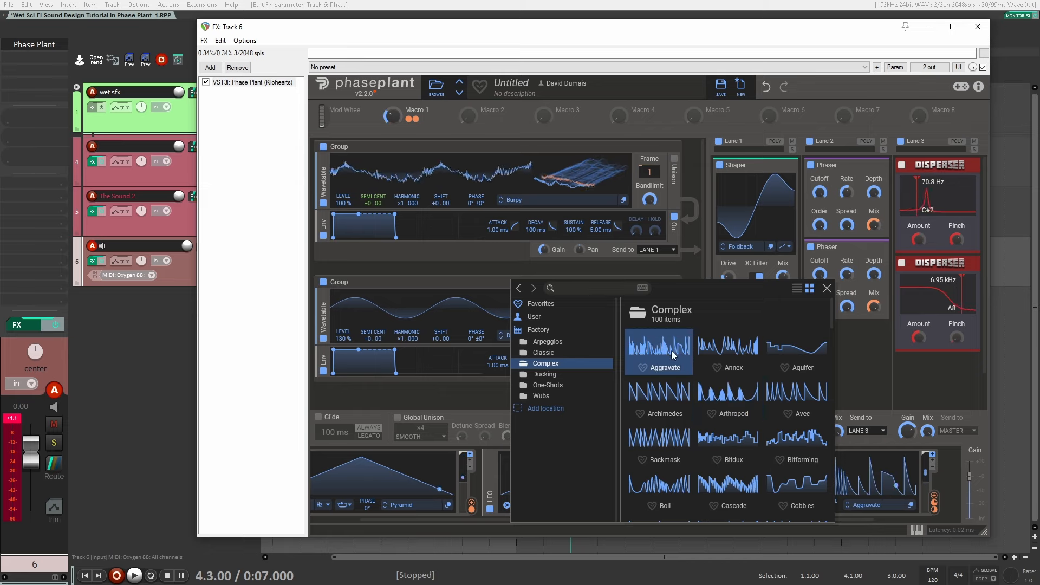
pyautogui.click(723, 356)
pyautogui.click(828, 289)
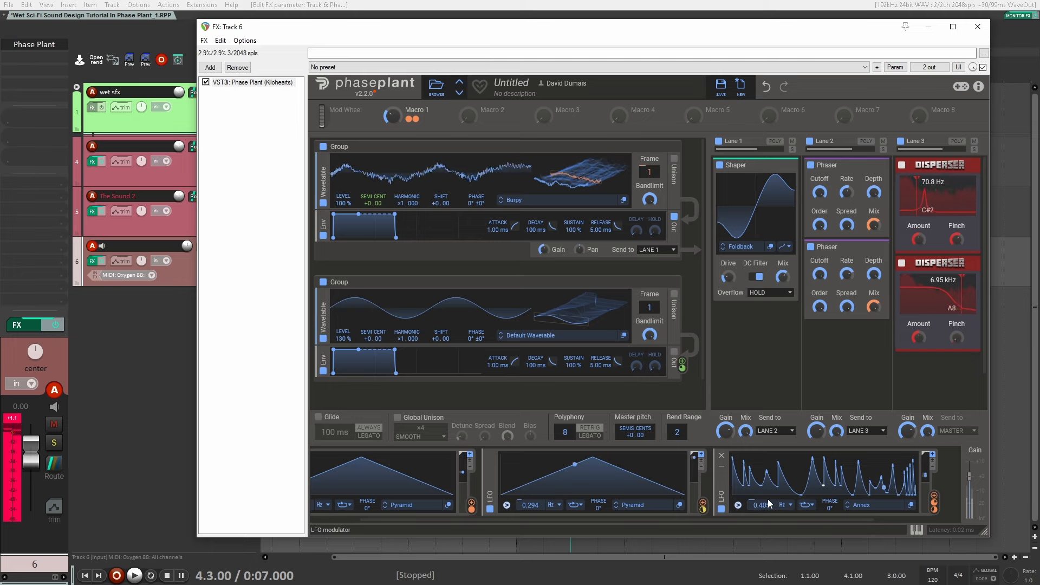
pyautogui.moveTo(939, 316)
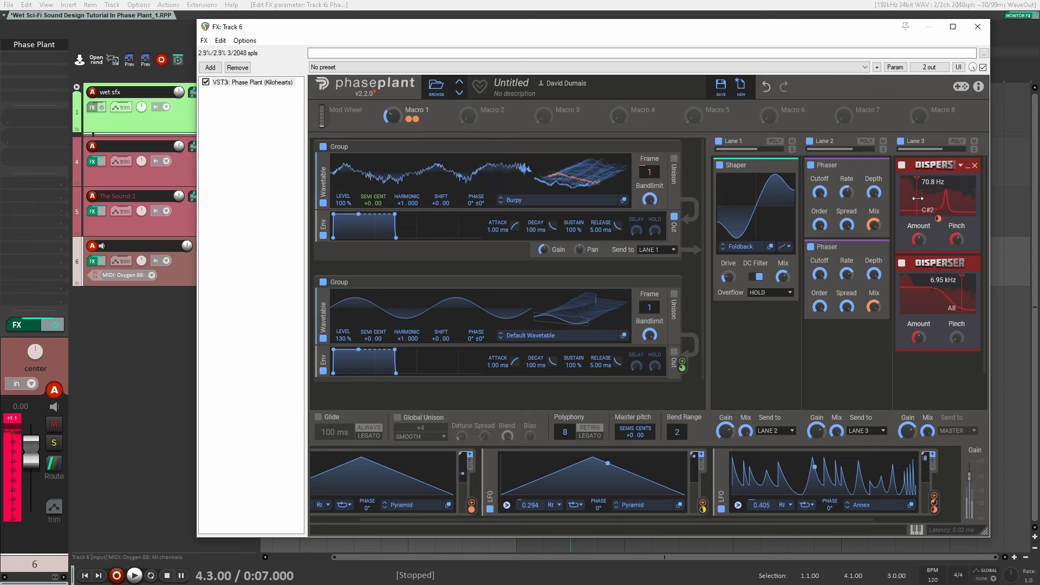
pyautogui.moveTo(938, 220)
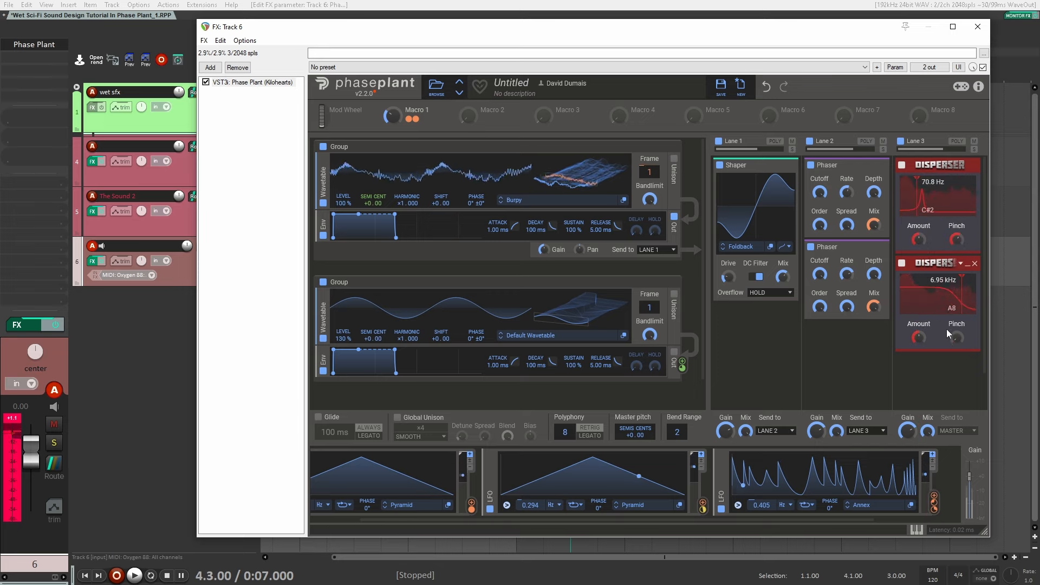
# Add a Filter below the Dispersers in Lane 3, set it to high-pass and lower its Q to 0.179.
pyautogui.scroll(-2, 852, 301)
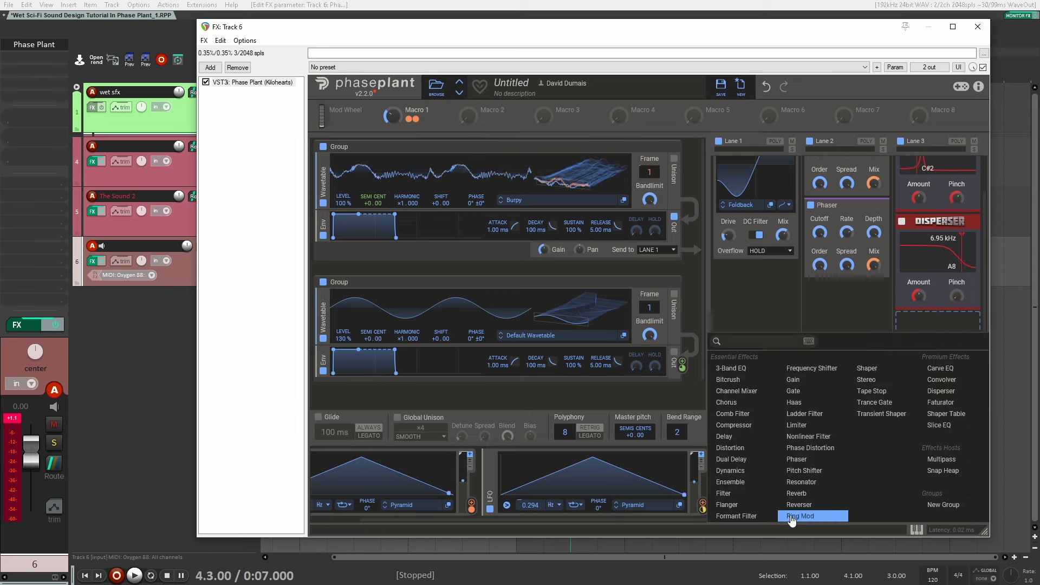
pyautogui.click(737, 494)
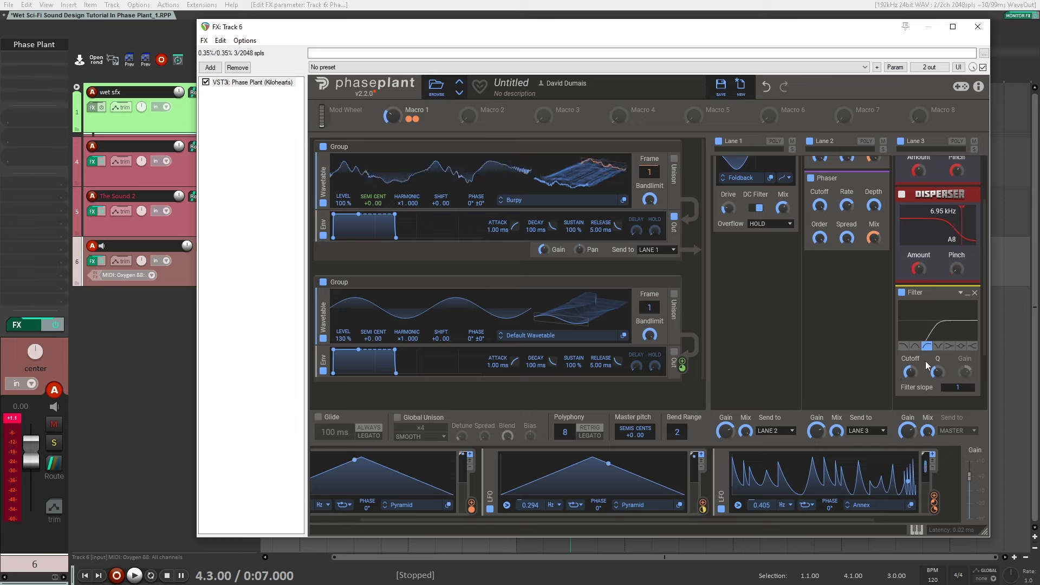
pyautogui.moveTo(941, 374); pyautogui.dragTo(940, 393)
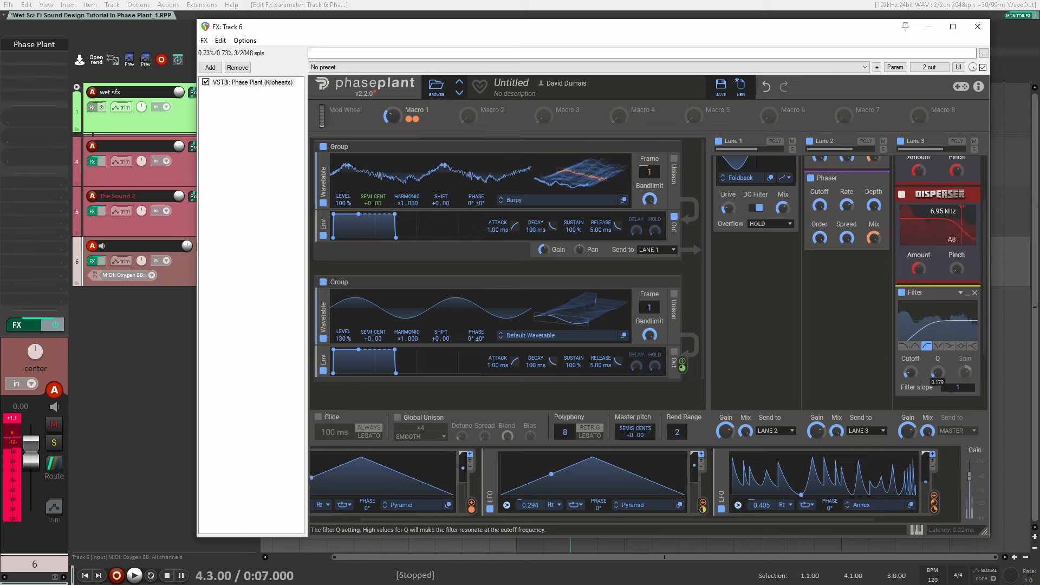
# Add a Shaper Table below the filter in Lane 3 and lower Macro 1 to 16%.
pyautogui.scroll(-2, 921, 358)
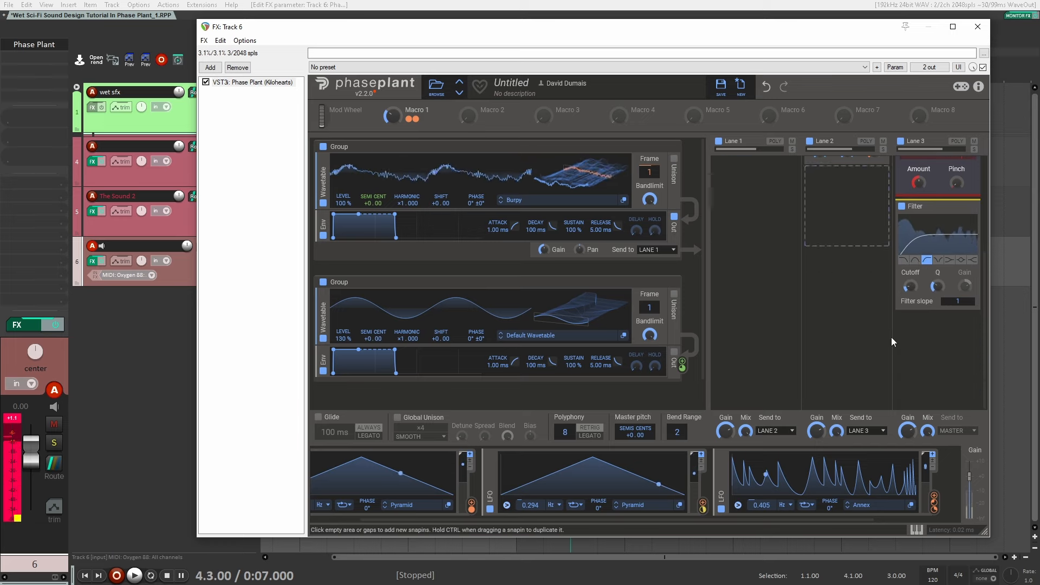
pyautogui.click(902, 328)
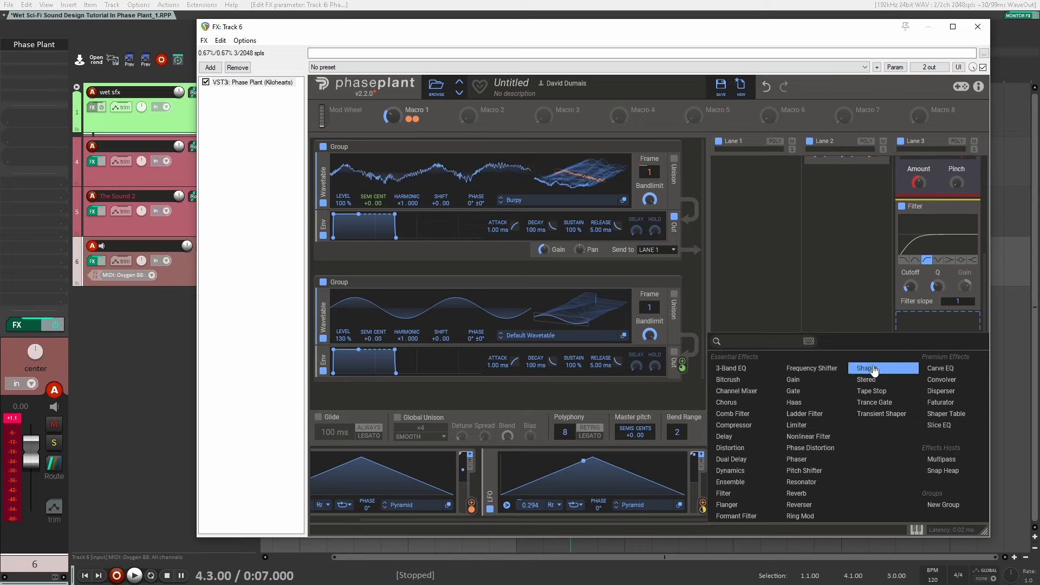
pyautogui.click(949, 415)
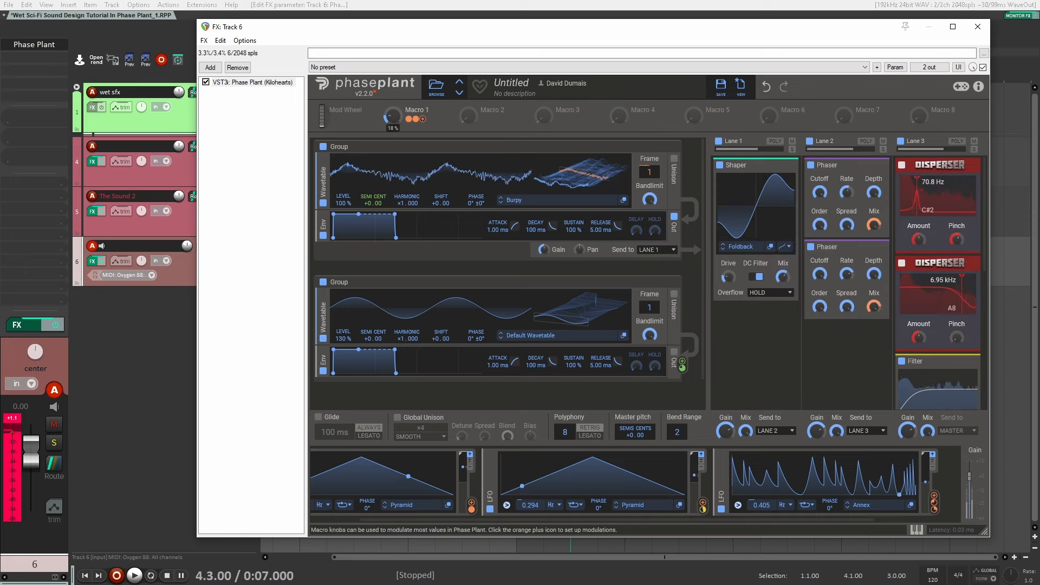
pyautogui.moveTo(393, 115); pyautogui.dragTo(392, 137)
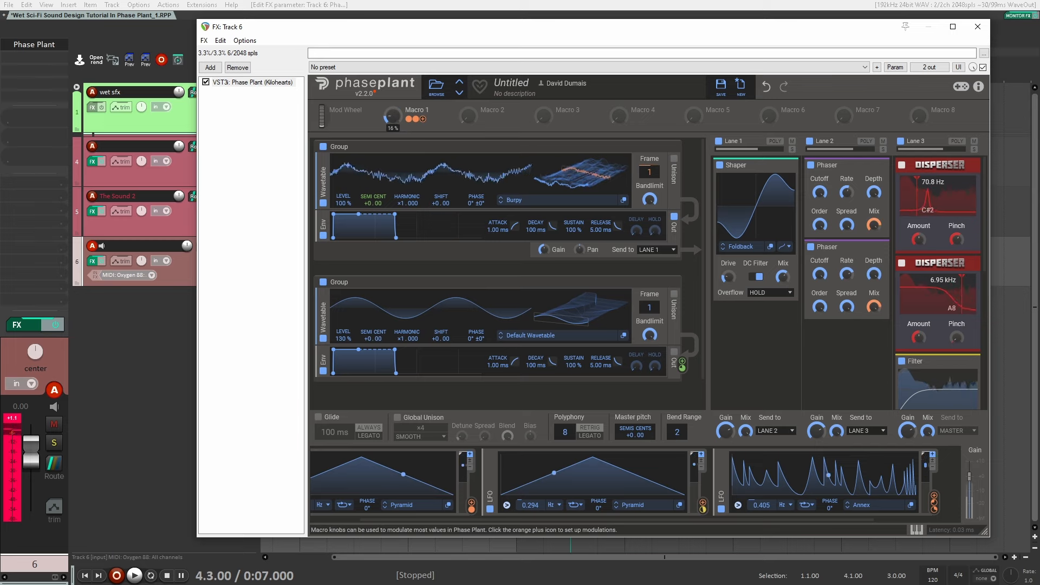
# Audition Growls wavetables such as Ew, Greese, Neuron, Squished and Talky on the first oscillator, and load Triple.
pyautogui.click(524, 199)
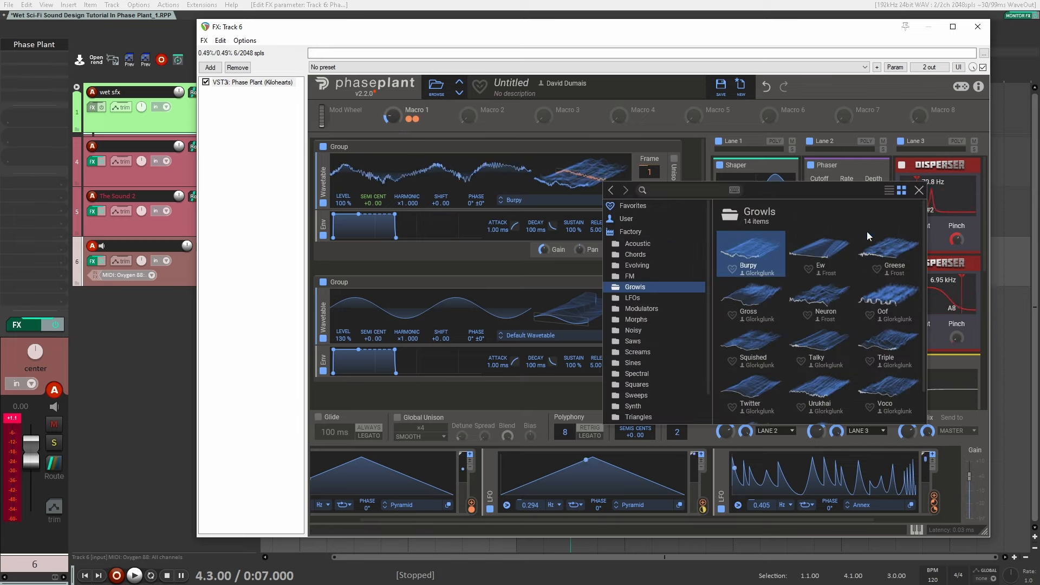
pyautogui.click(843, 239)
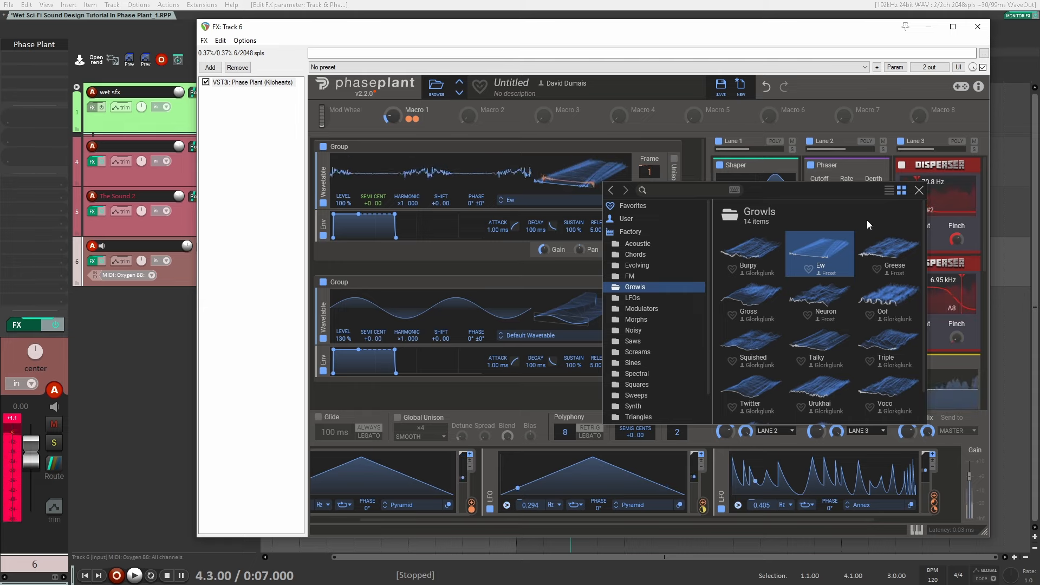
pyautogui.click(882, 246)
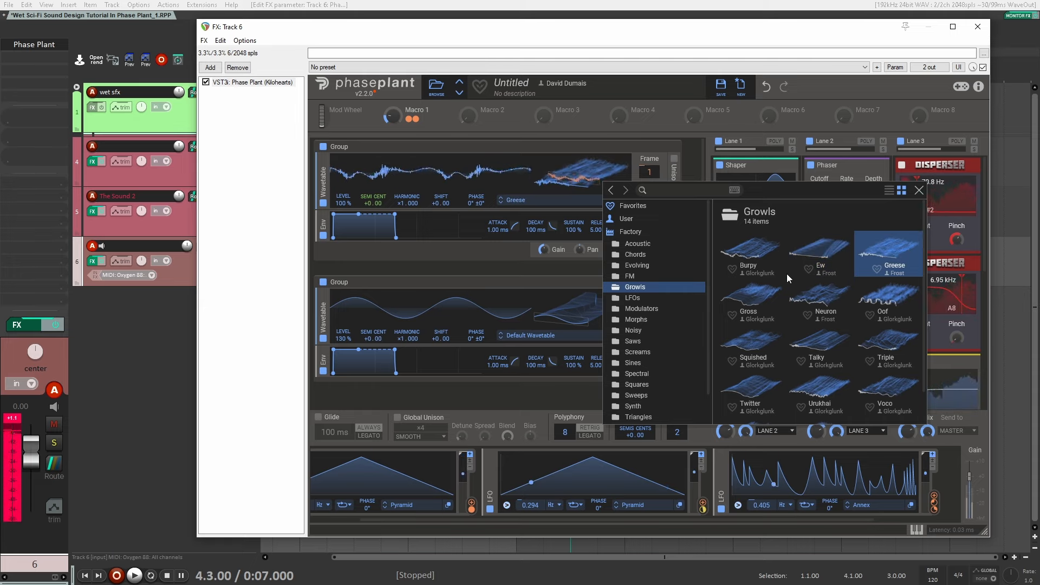
pyautogui.click(829, 294)
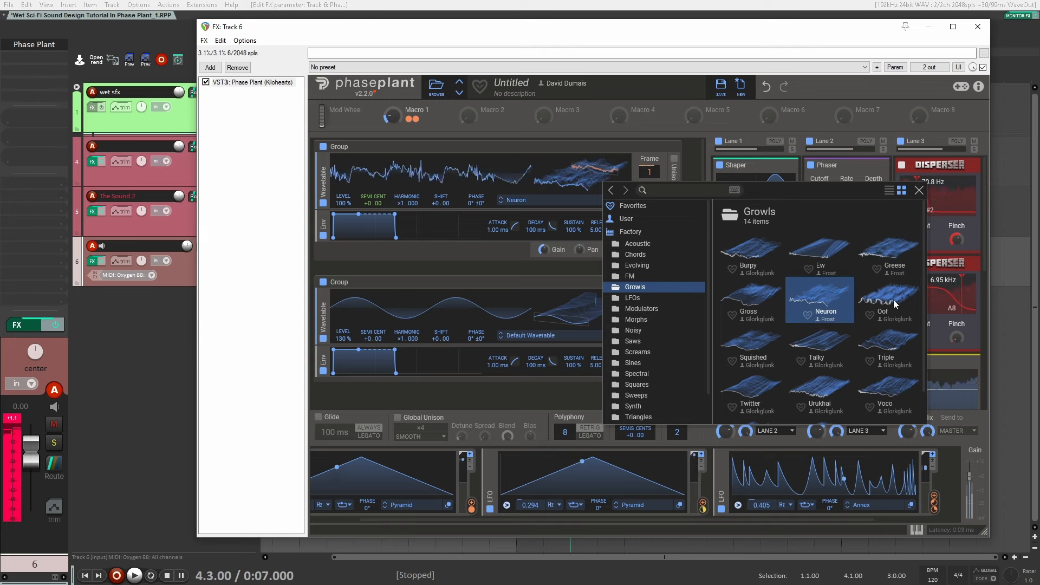
pyautogui.click(756, 336)
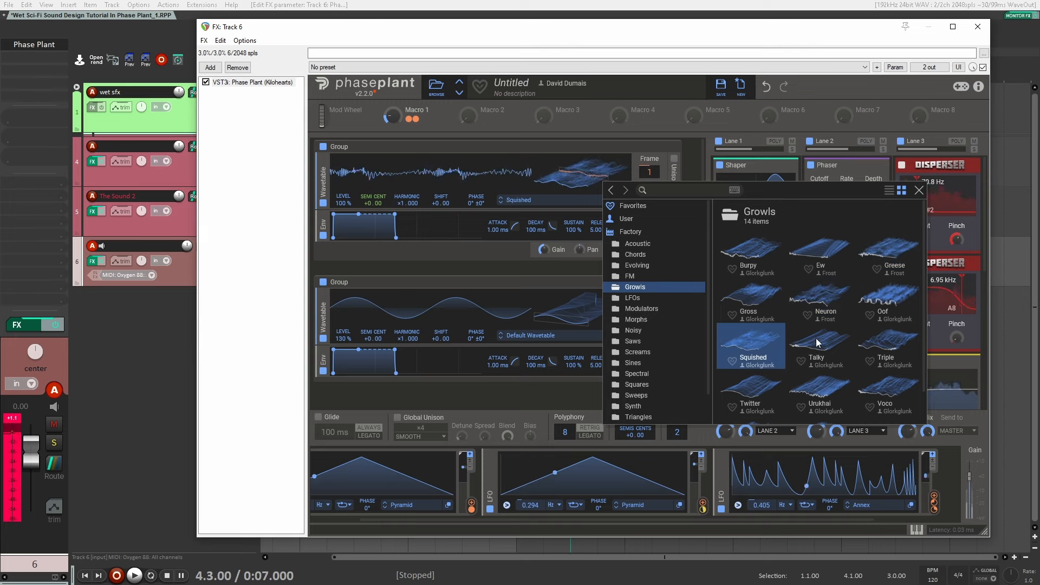
pyautogui.click(830, 340)
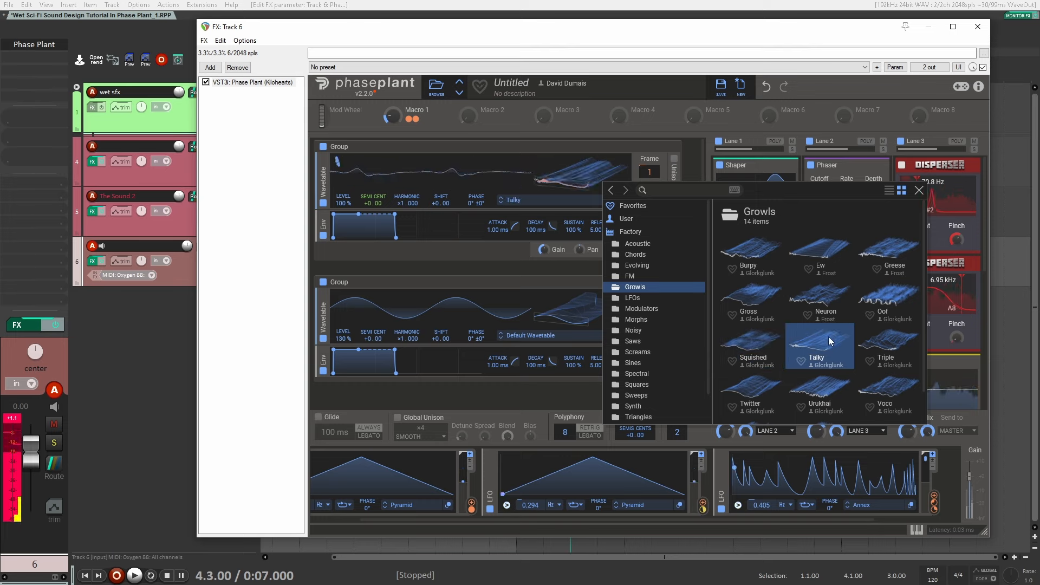
pyautogui.click(895, 345)
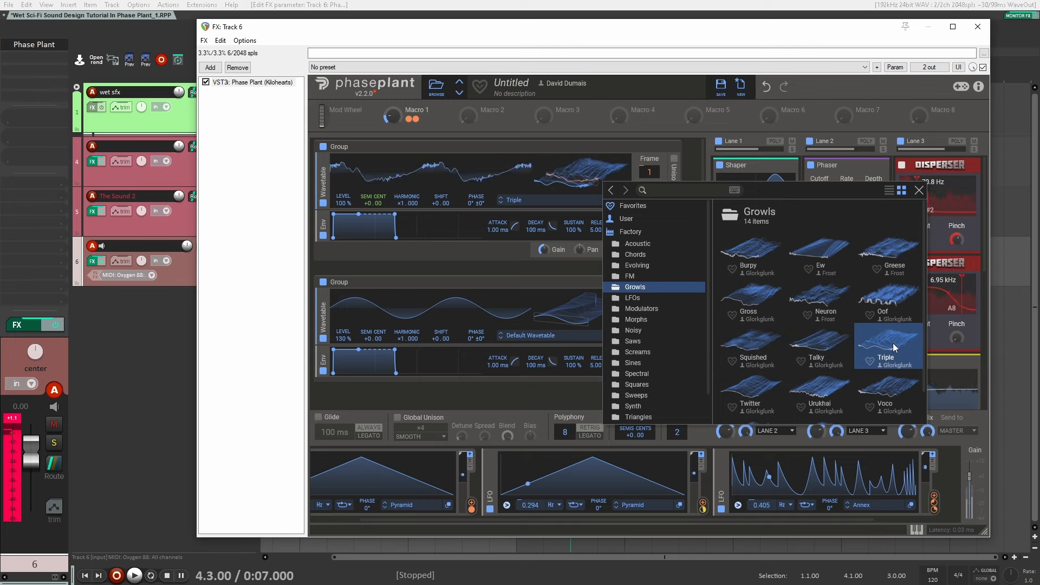
pyautogui.click(920, 189)
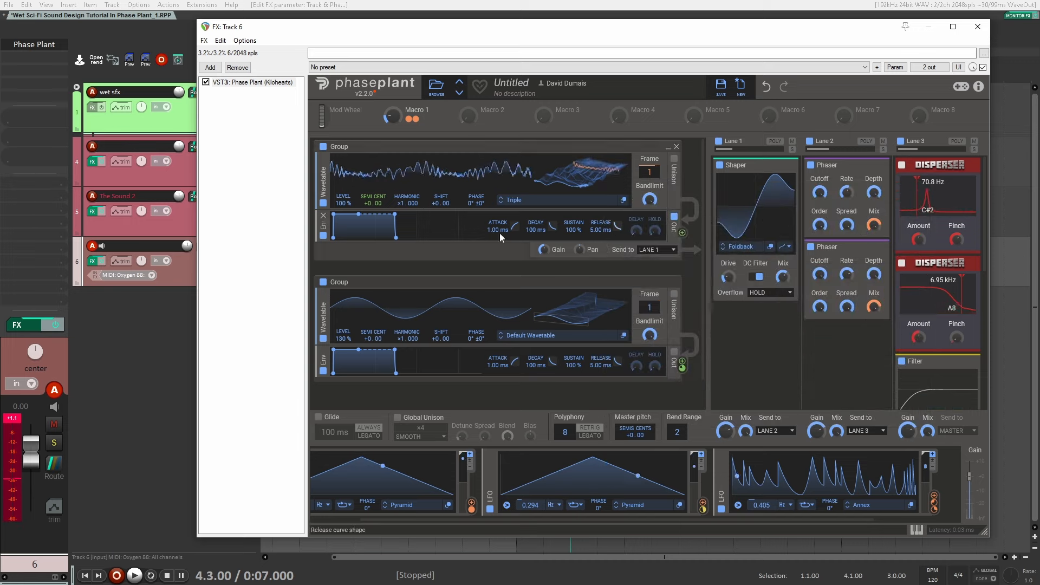
# Add the VST3 OTT compressor to Track 6, set Depth to 68%, Upward to 0% and Downward to 101%, and compare it bypassed.
pyautogui.click(47, 57)
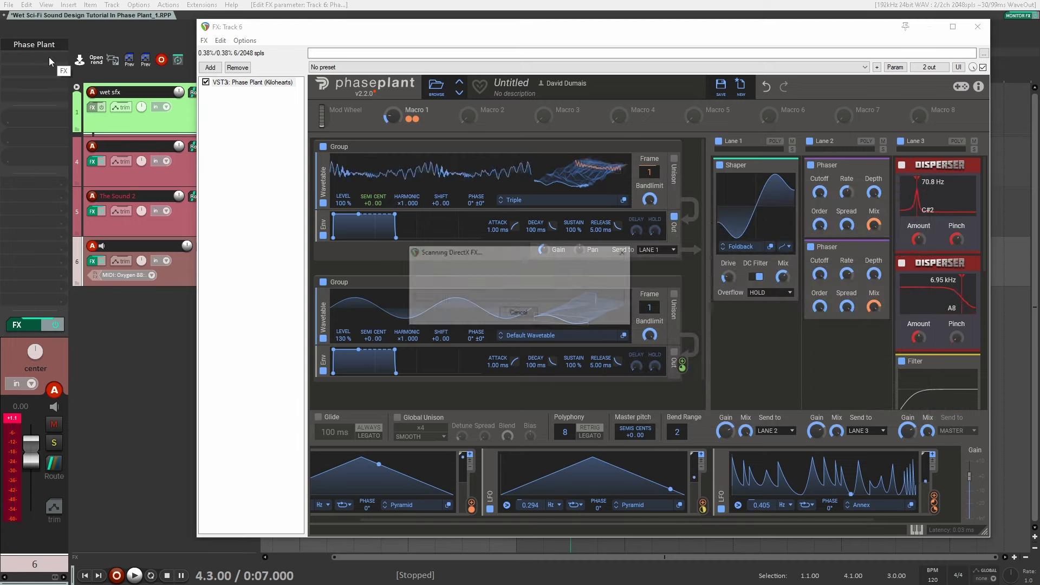
pyautogui.write('ott')
pyautogui.press('Down')
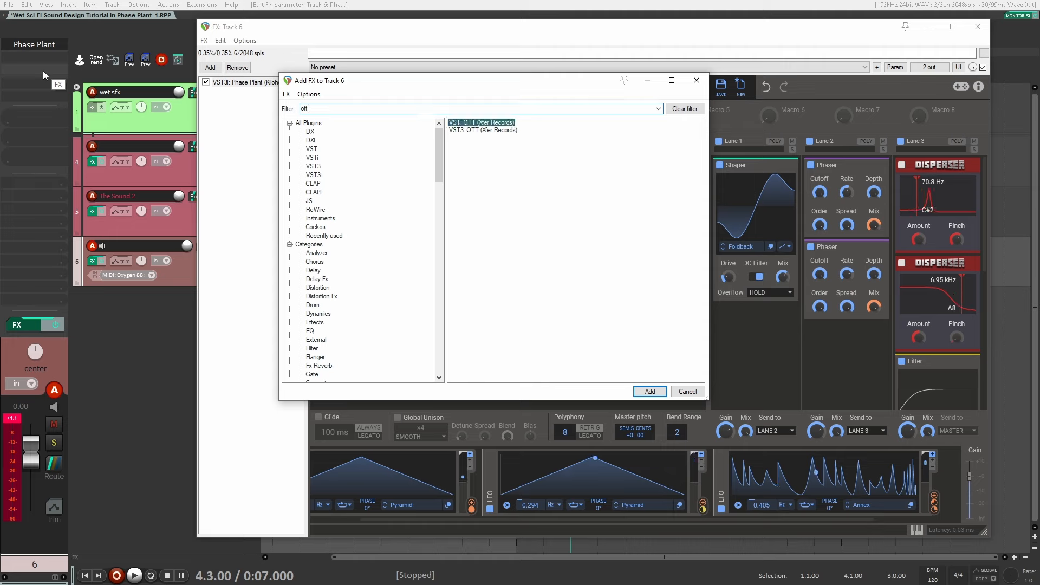
pyautogui.press('Return')
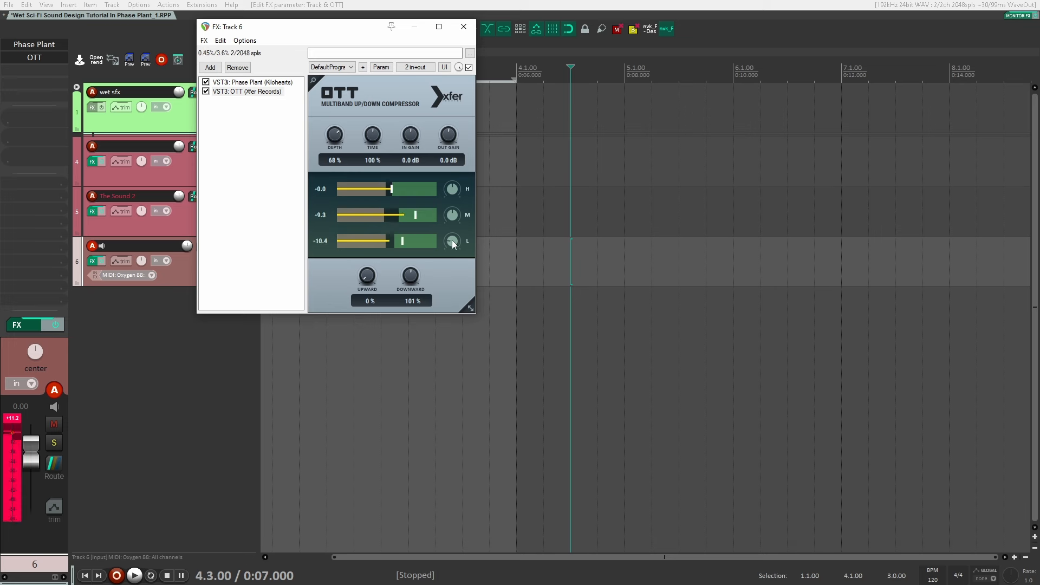
pyautogui.click(469, 67)
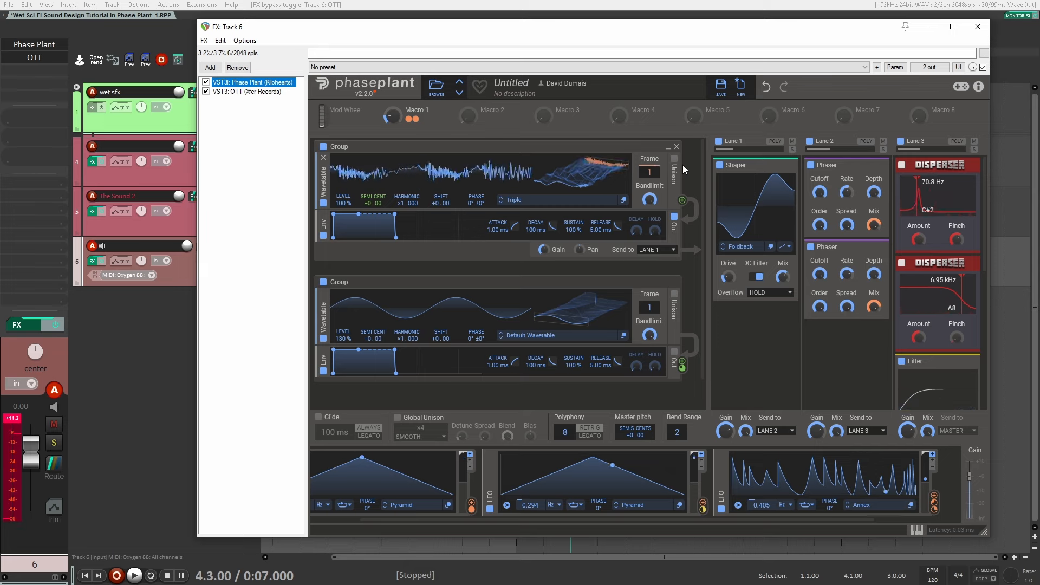
# Enable unison on the Triple wavetable oscillator with the Hard mode and 8 voices.
pyautogui.click(674, 158)
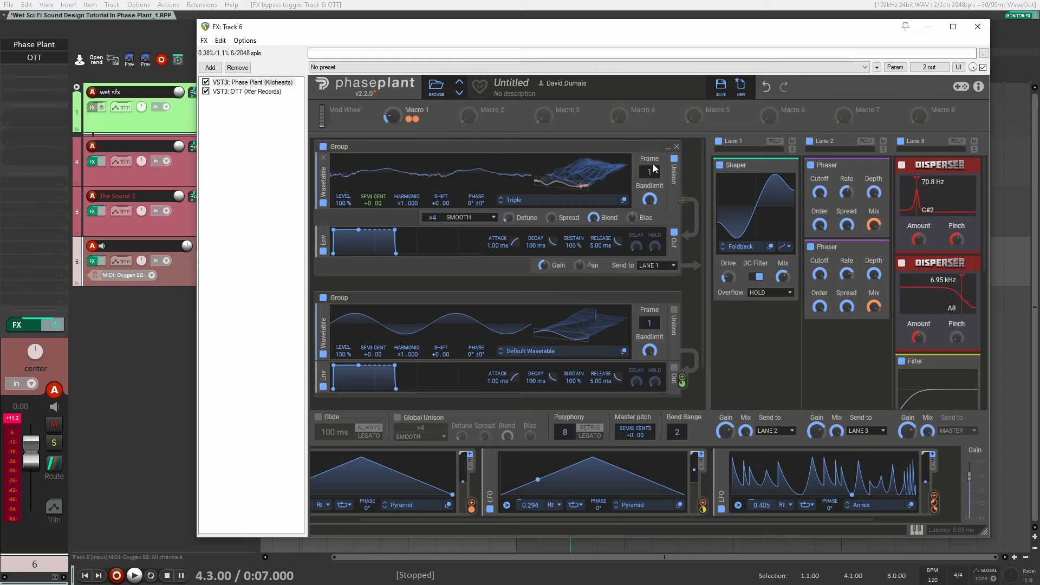
pyautogui.click(467, 218)
pyautogui.click(470, 231)
pyautogui.moveTo(434, 218); pyautogui.dragTo(434, 196)
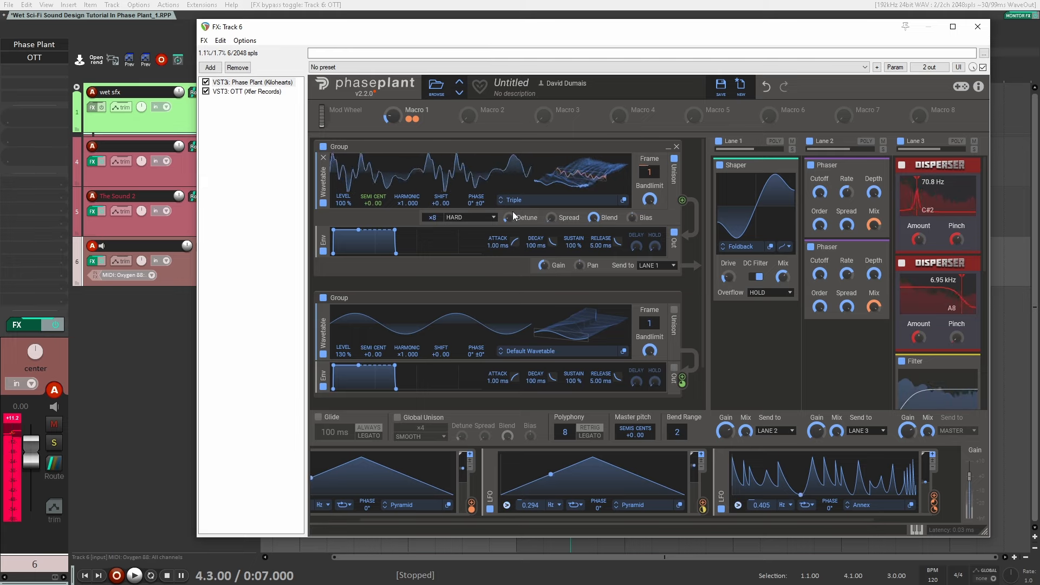
# Lower the unison Detune on the Triple wavetable oscillator and compare the sound with unison off and on.
pyautogui.moveTo(510, 218); pyautogui.dragTo(510, 242)
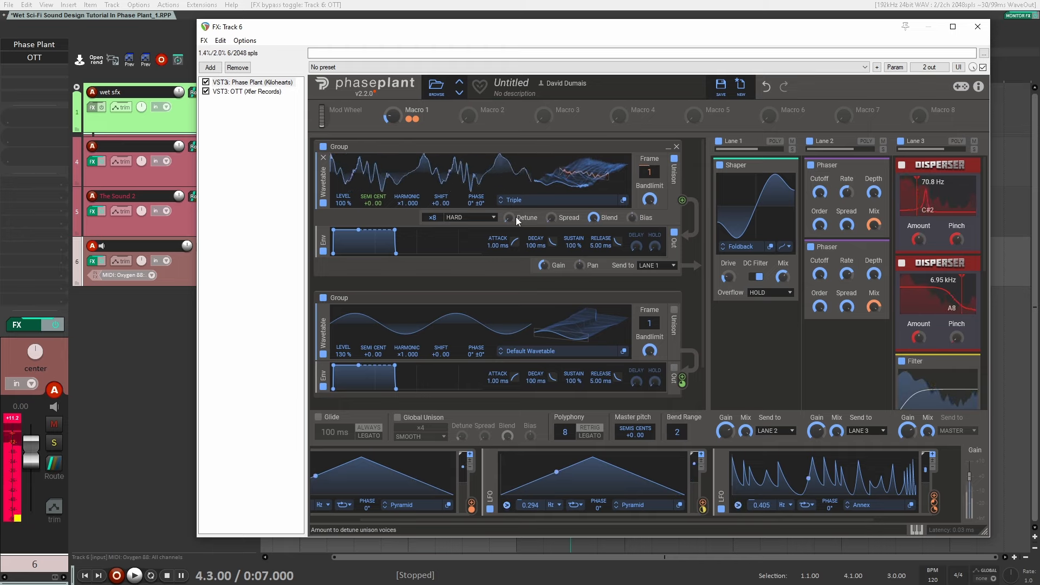
pyautogui.click(674, 159)
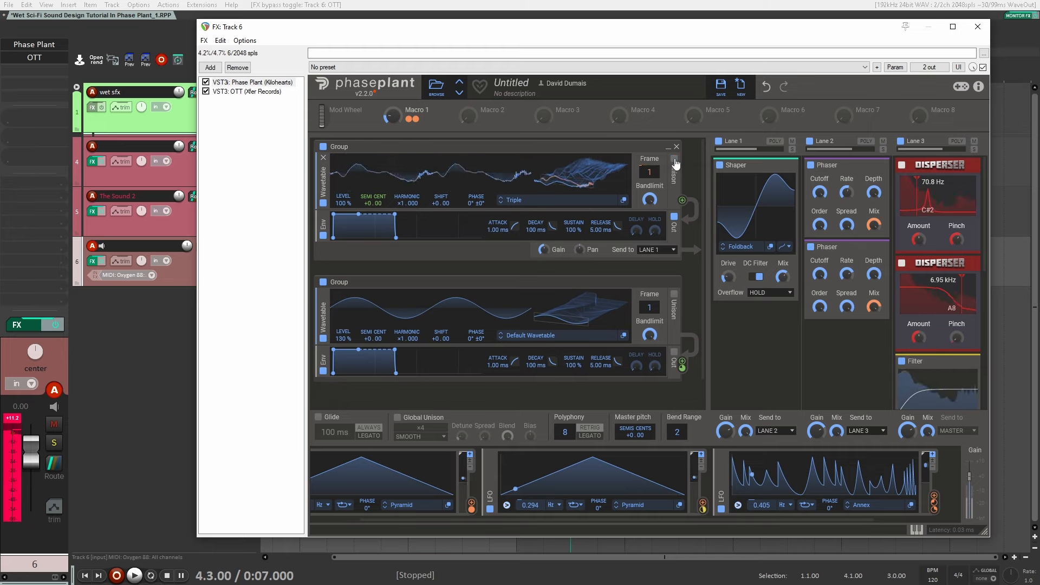
pyautogui.click(676, 160)
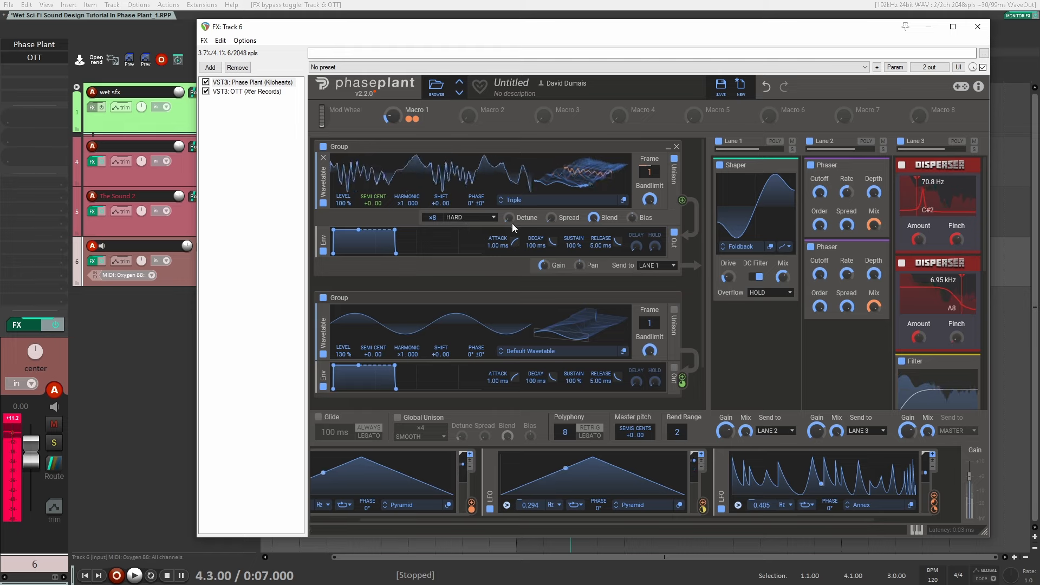
# Raise the unison Spread on the Triple oscillator and compare the widened sound with unison bypassed and re-enabled.
pyautogui.moveTo(552, 219); pyautogui.dragTo(553, 125)
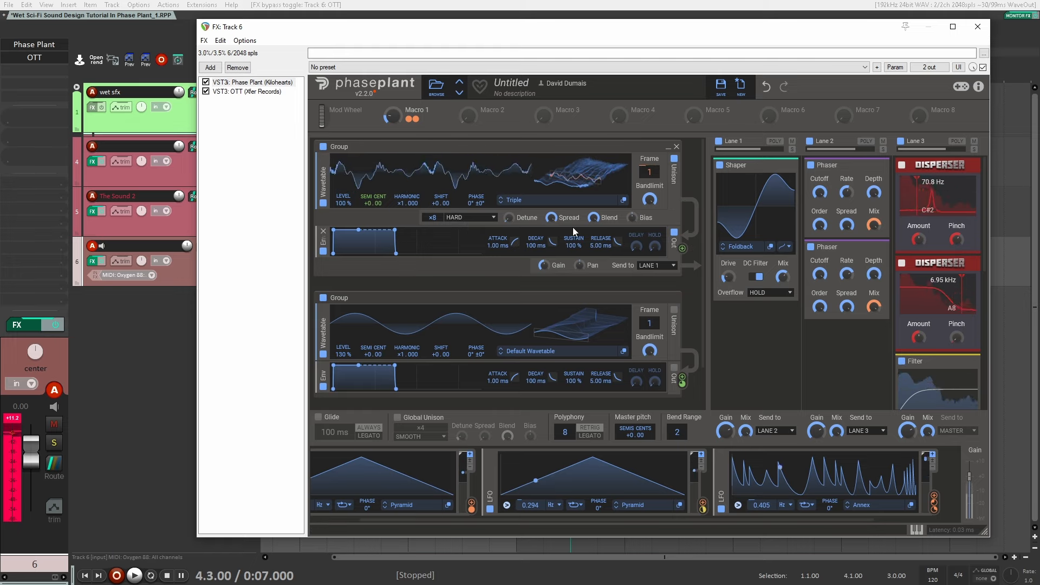
pyautogui.click(674, 160)
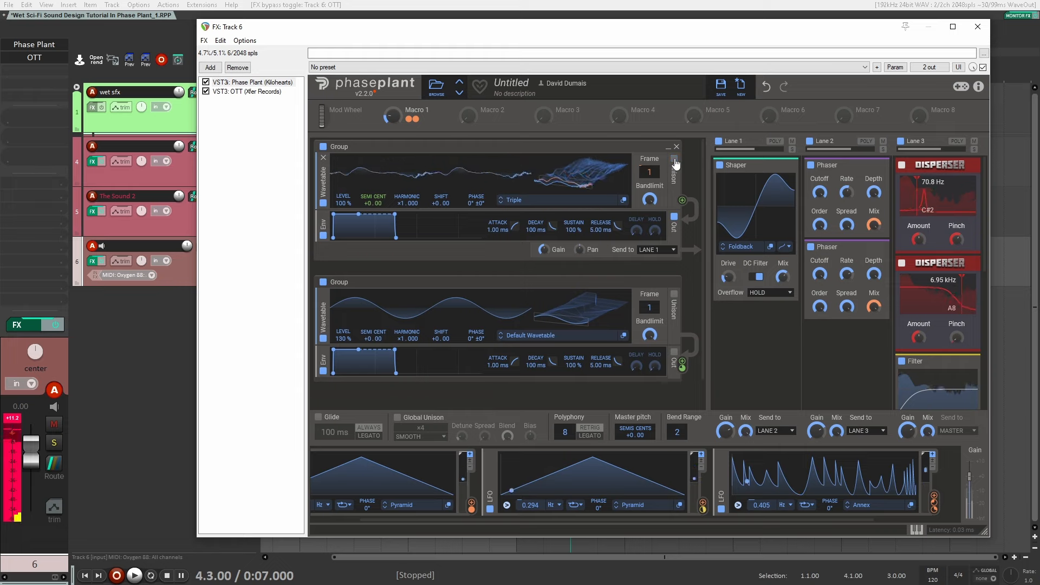
pyautogui.click(675, 159)
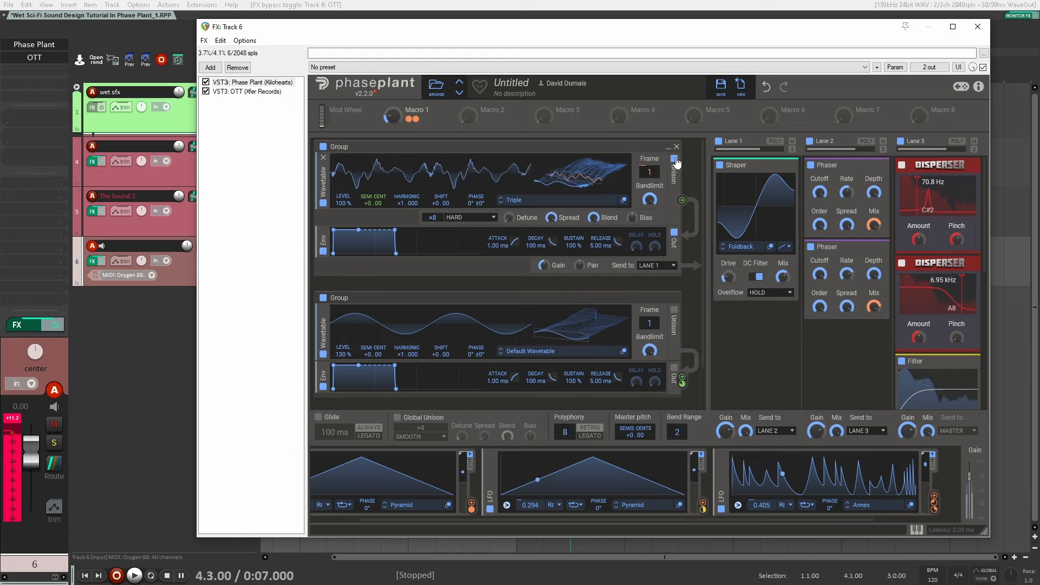